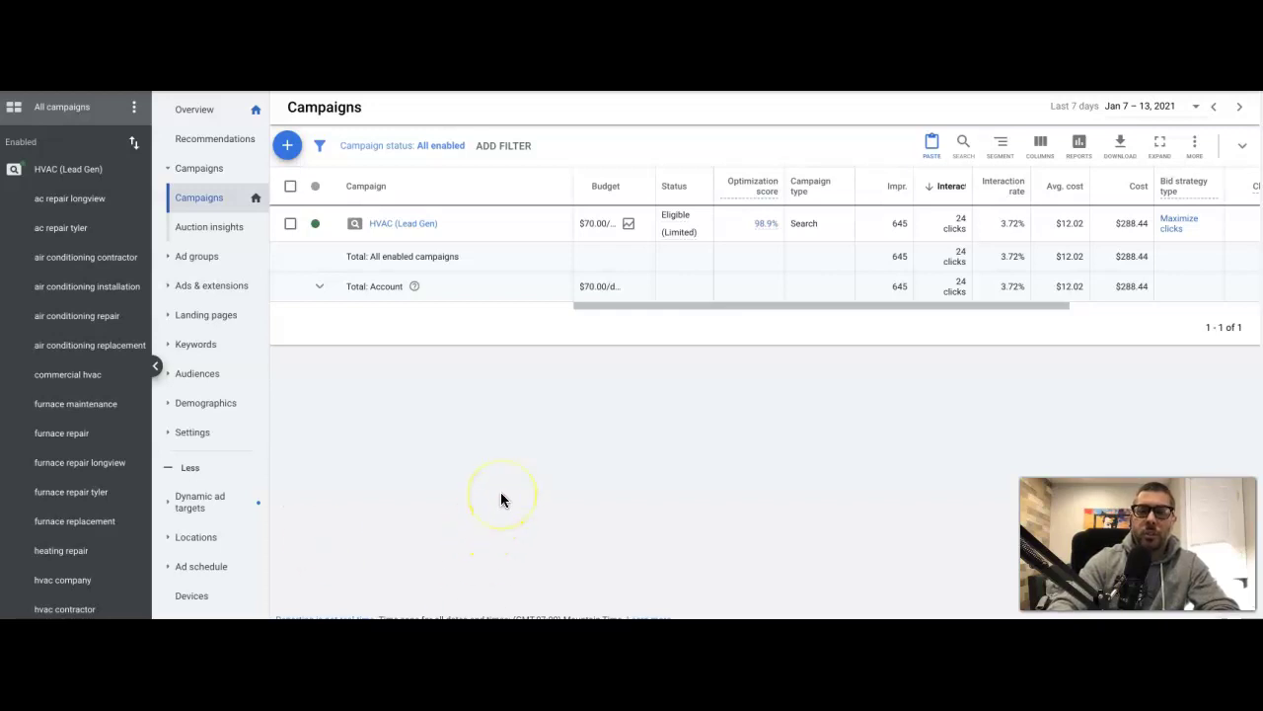
Set the date range of the campaigns table to the last 30 days
left_click(1135, 111)
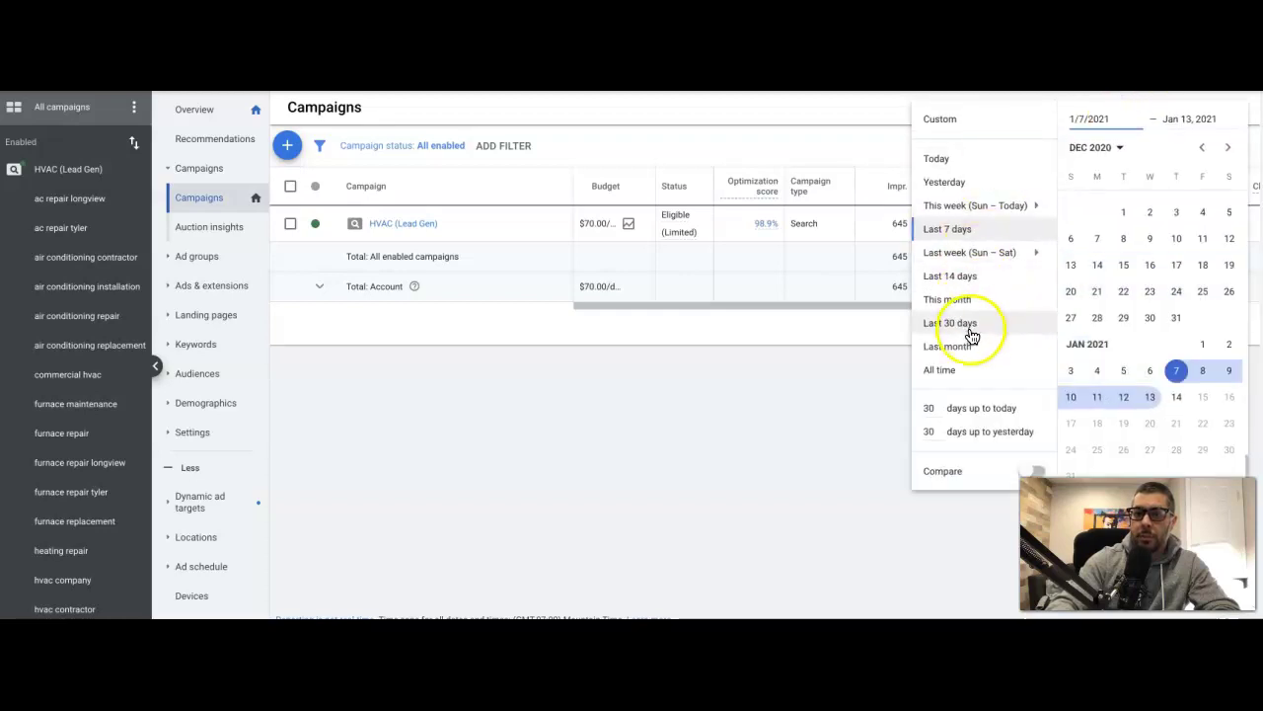
left_click(959, 328)
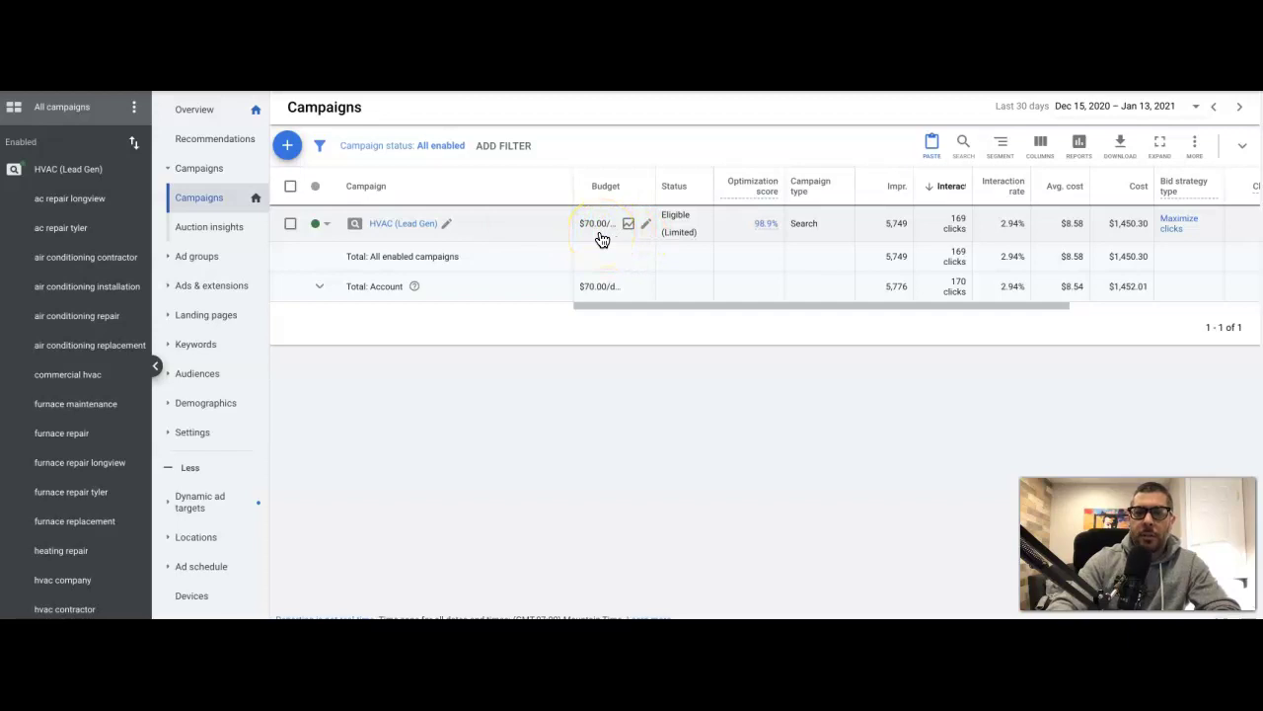
Open the column settings of the campaigns table and remove the Optimization score and Bid strategy type columns
left_click(1044, 156)
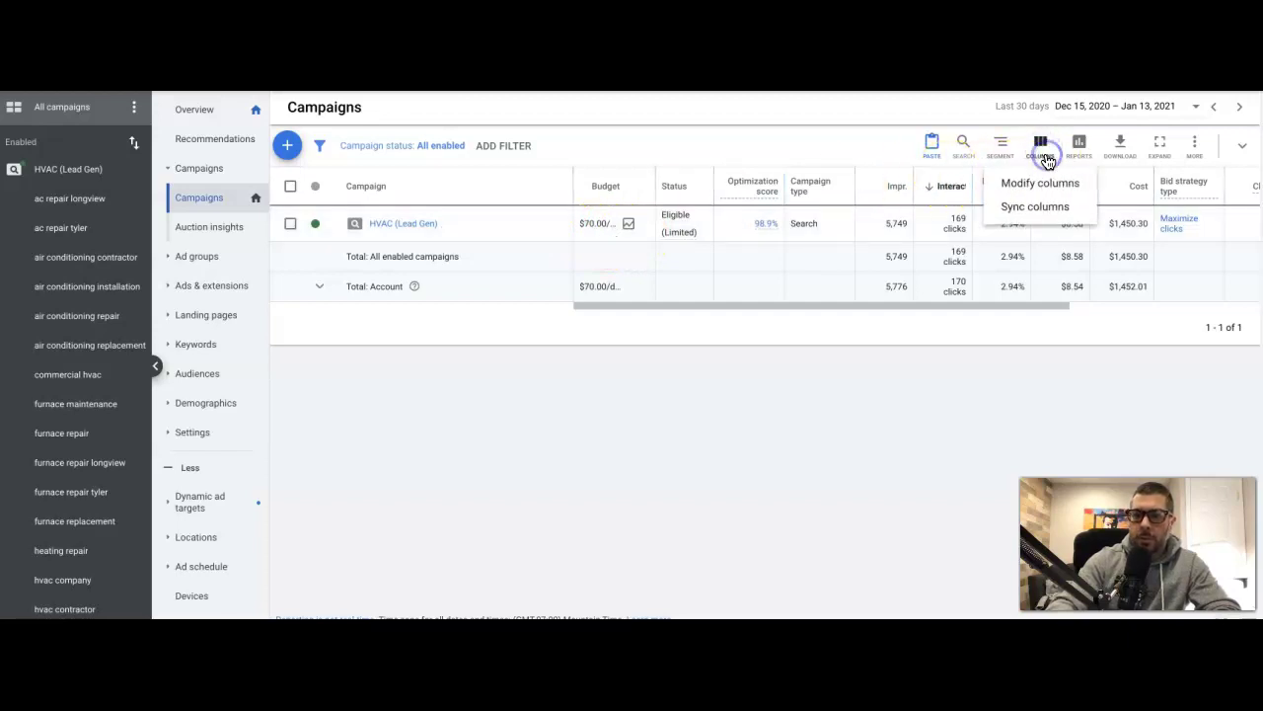
left_click(1037, 188)
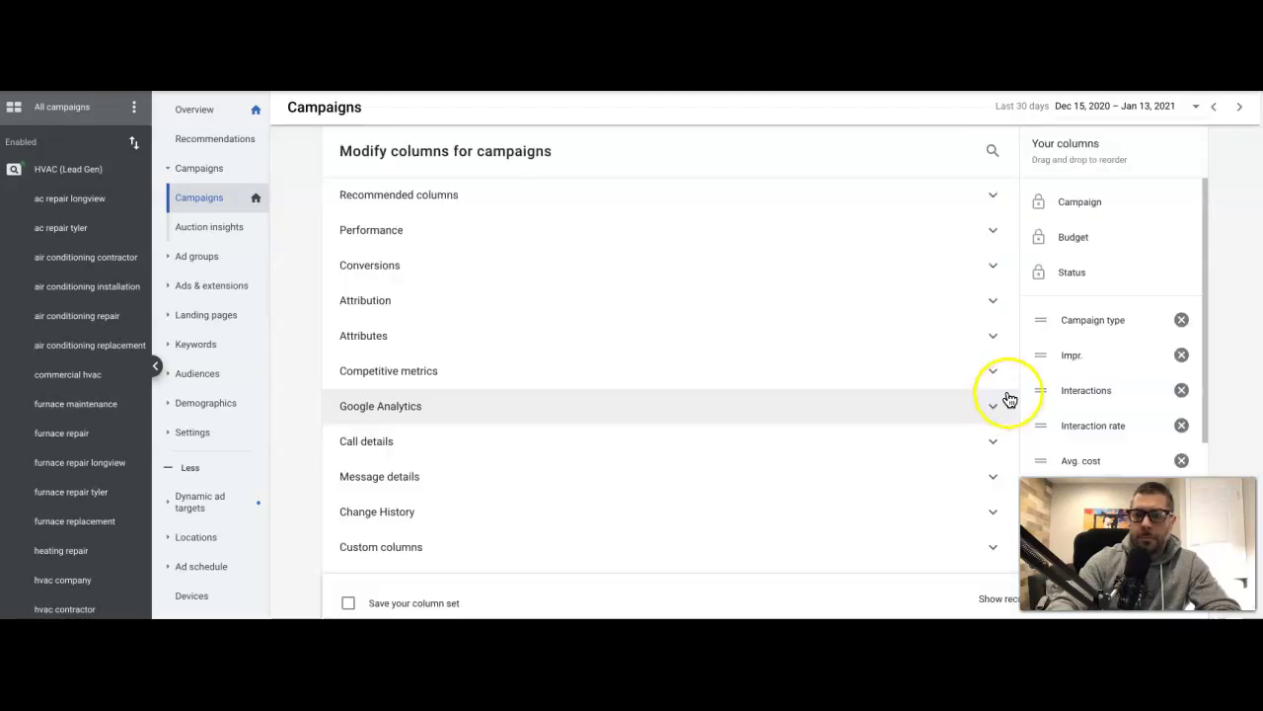
scroll(1086, 370, "down", 2)
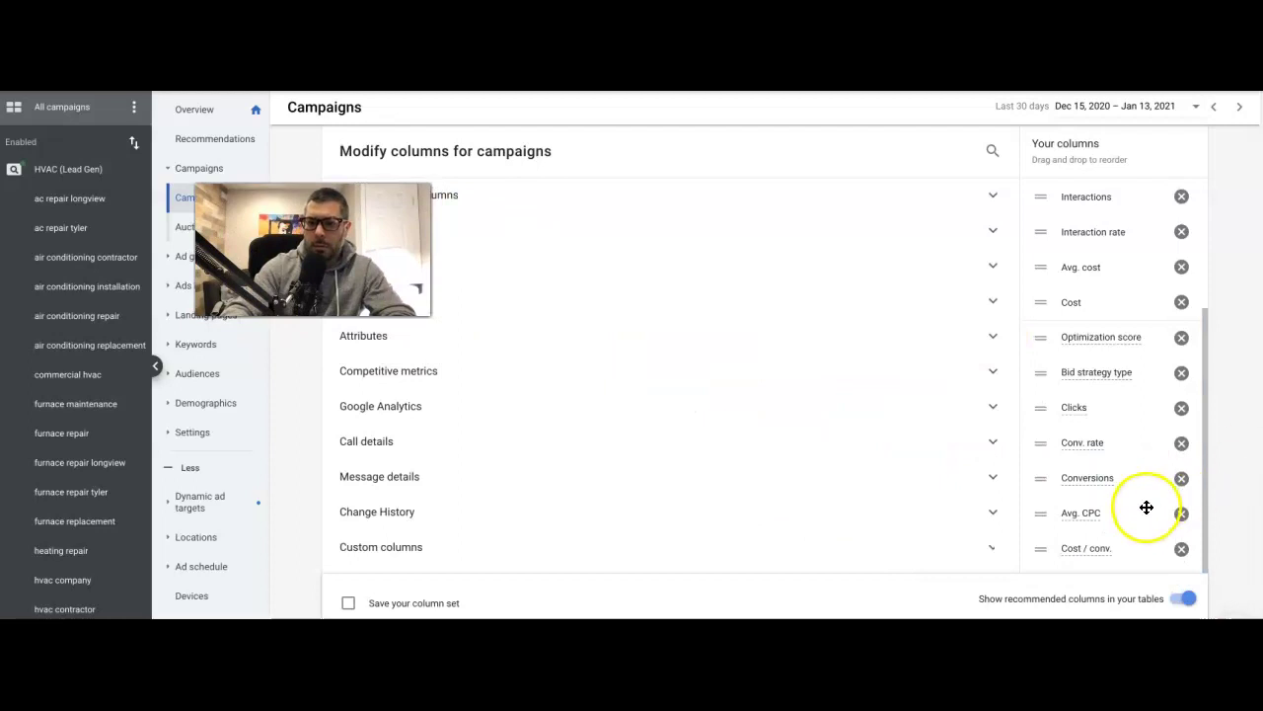
scroll(1147, 433, "up", 1)
scroll(1147, 433, "up", 2)
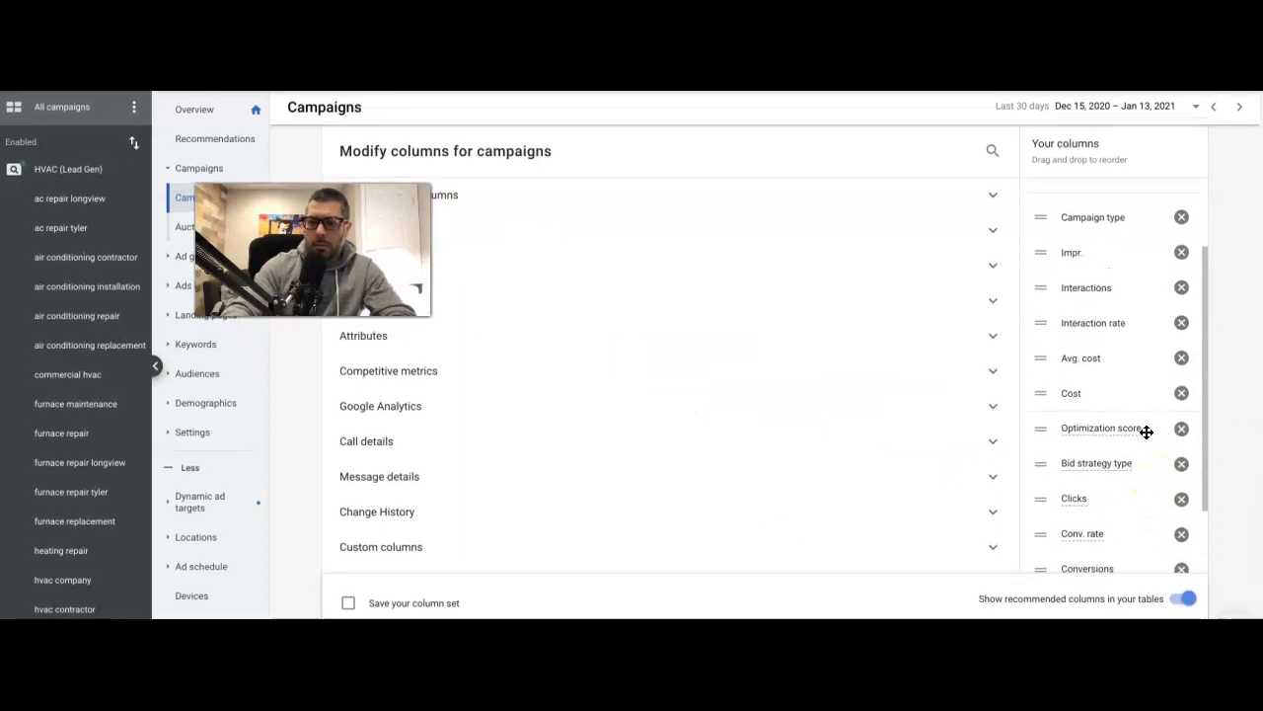
left_click(1182, 432)
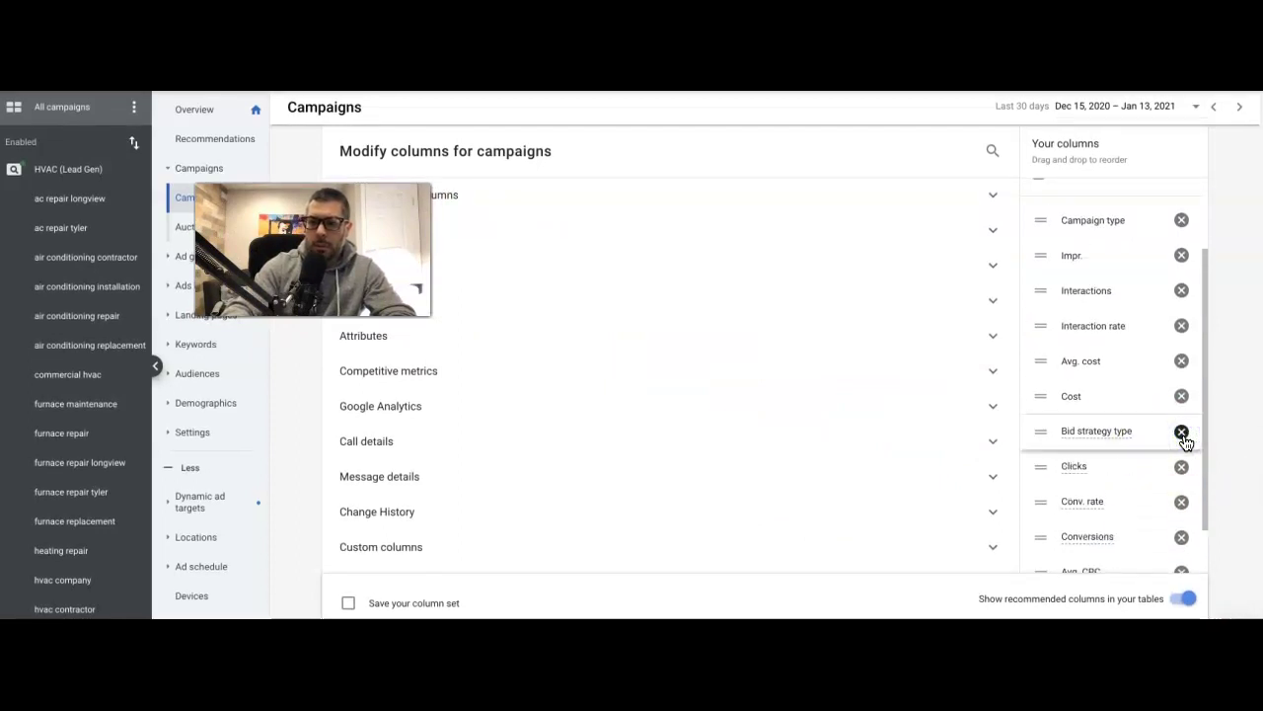
left_click(1182, 432)
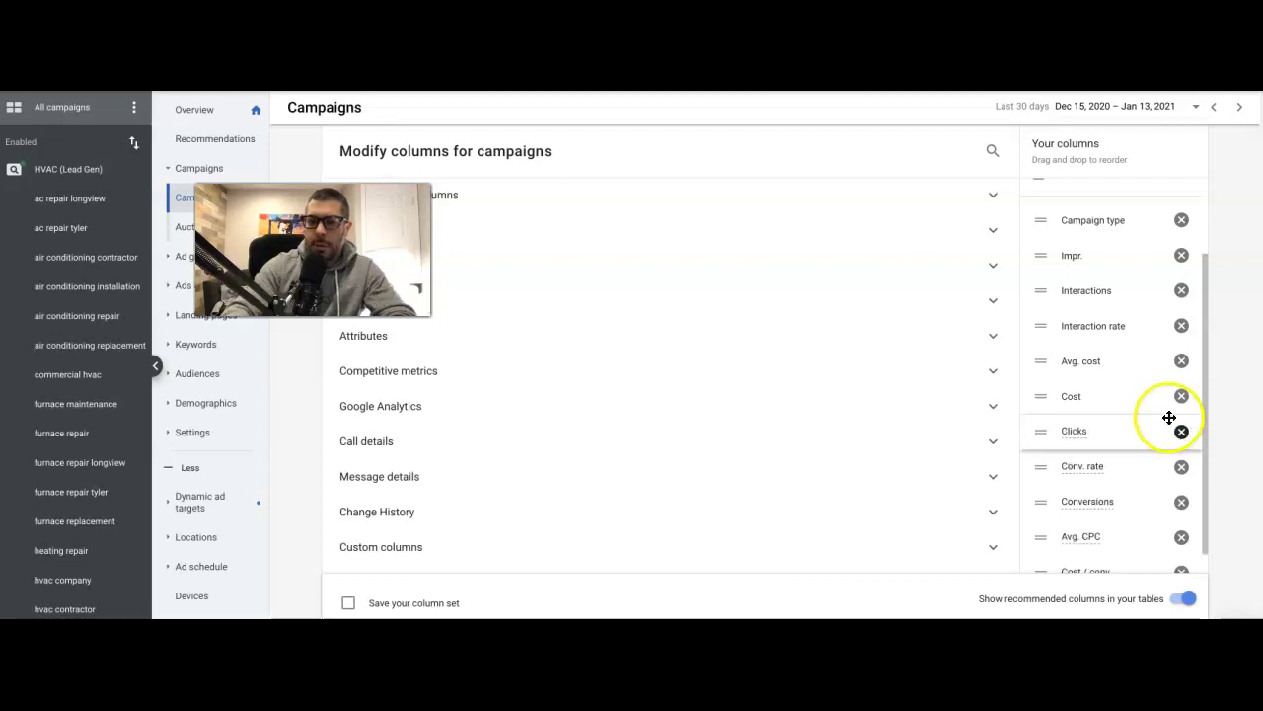
Remove the Campaign type, Clicks and Avg. CPC columns from the campaigns table and apply the column set
scroll(1150, 316, "up", 1)
left_click(1181, 243)
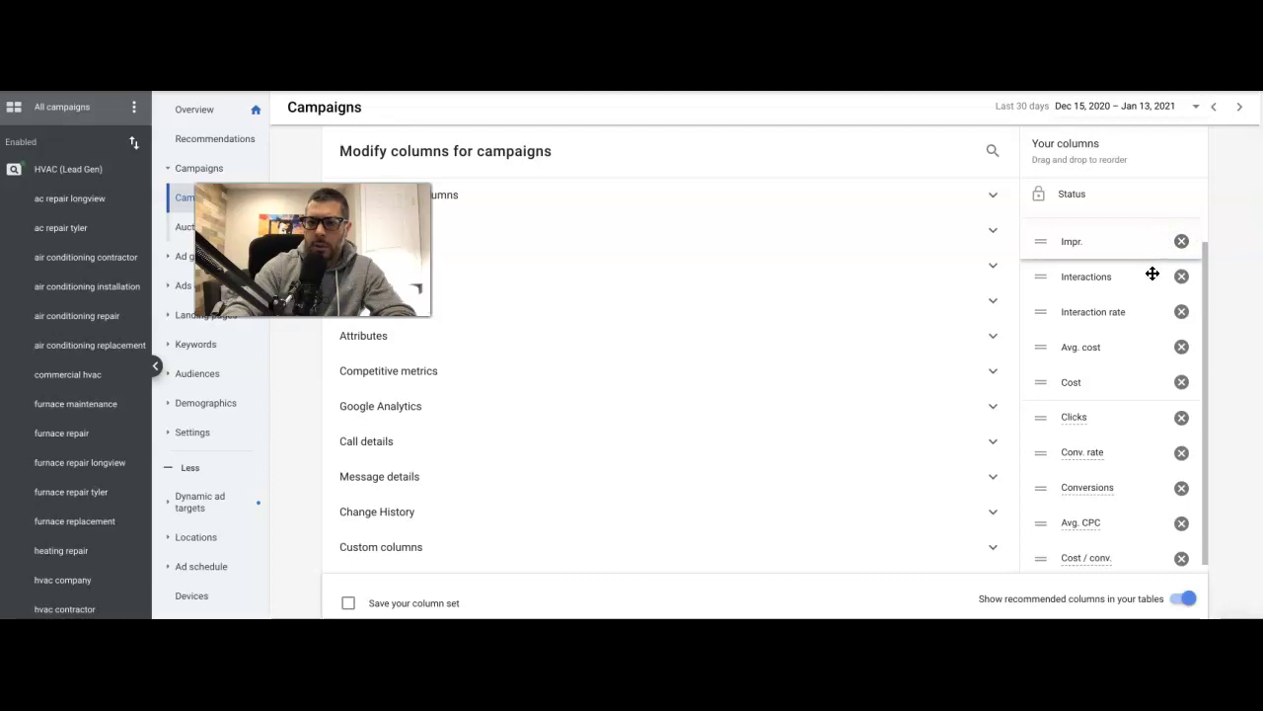
left_click_drag(1092, 253, 1155, 410)
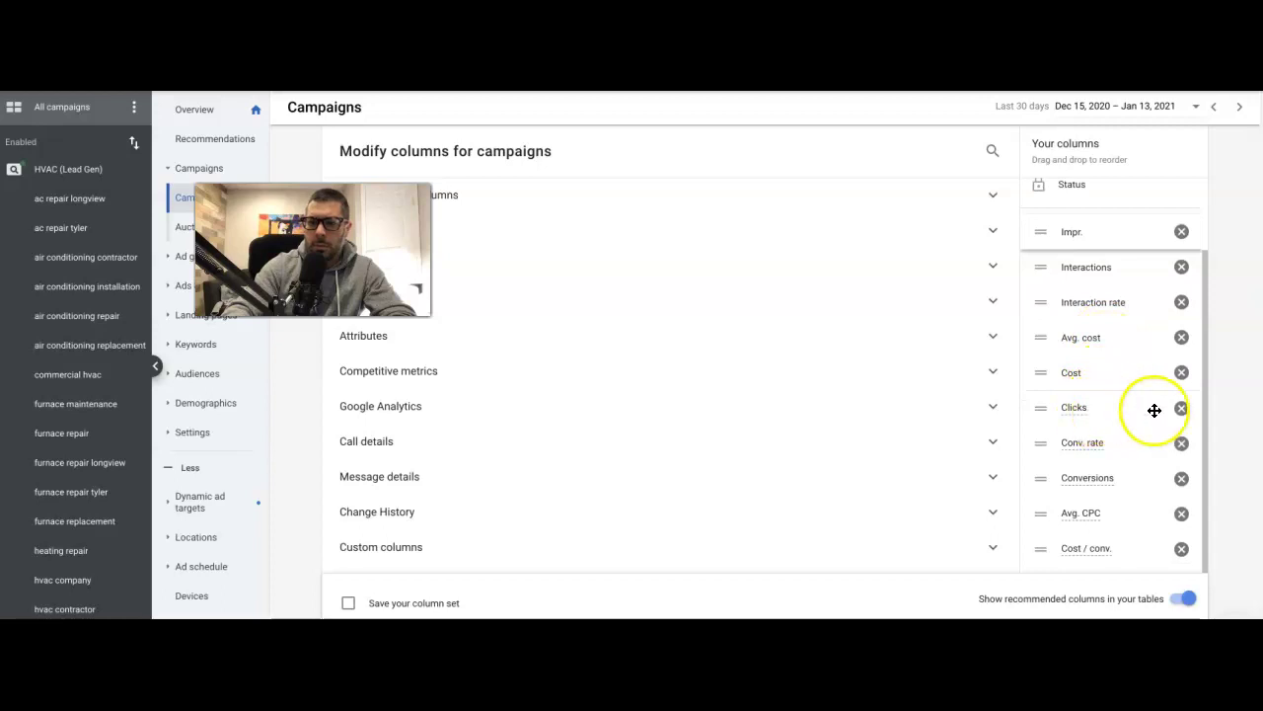
left_click(1181, 408)
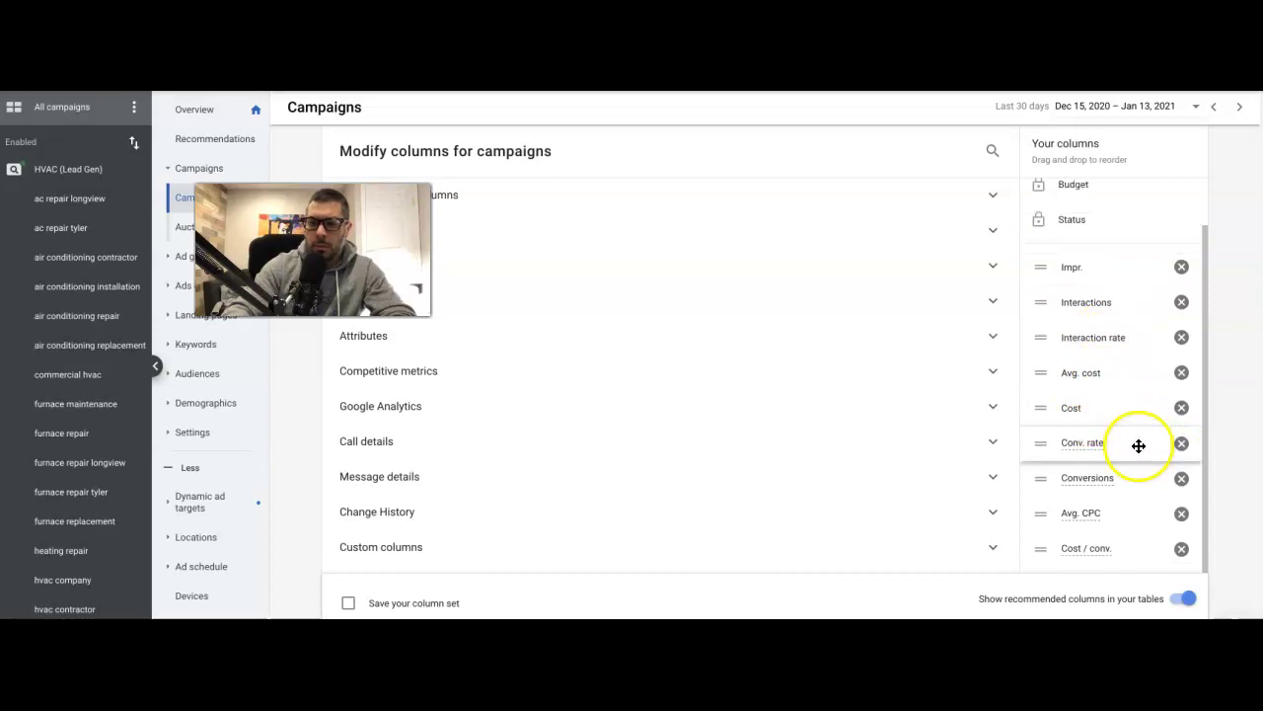
left_click(1181, 513)
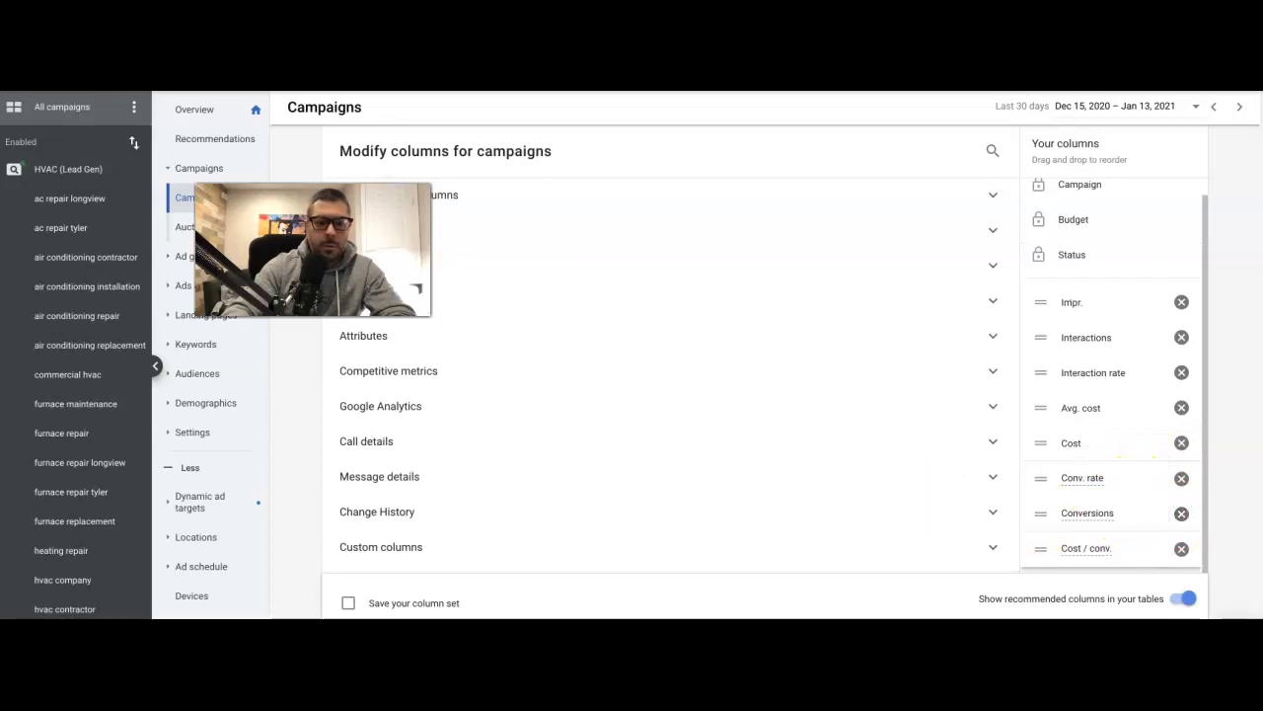
left_click(360, 642)
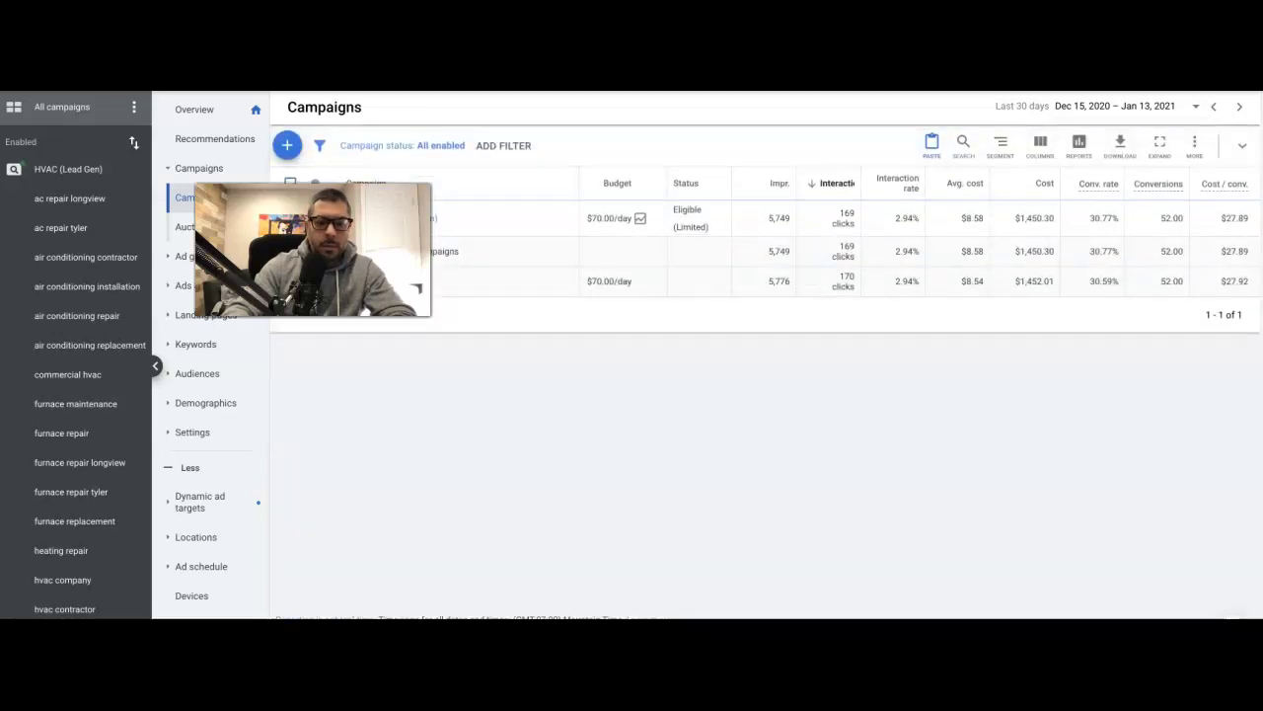
Change the date range of the campaigns table to the last 7 days
left_click(607, 227)
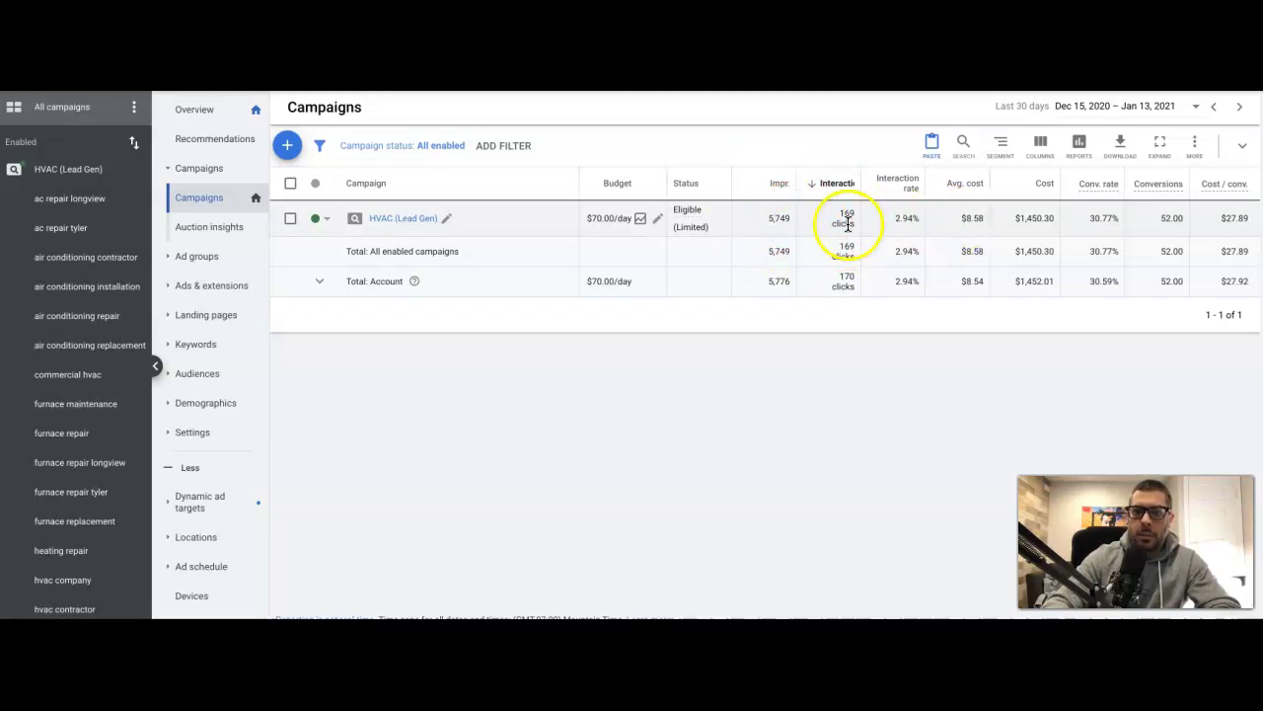
left_click(1091, 105)
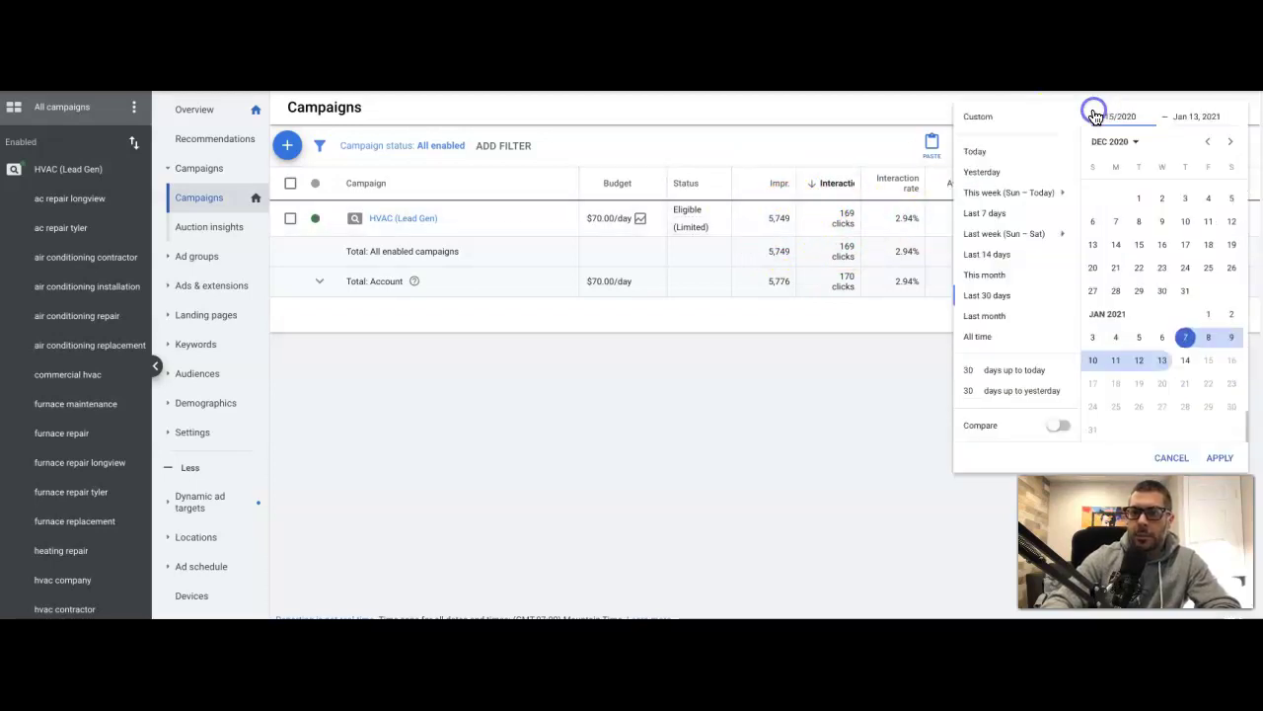
left_click(965, 229)
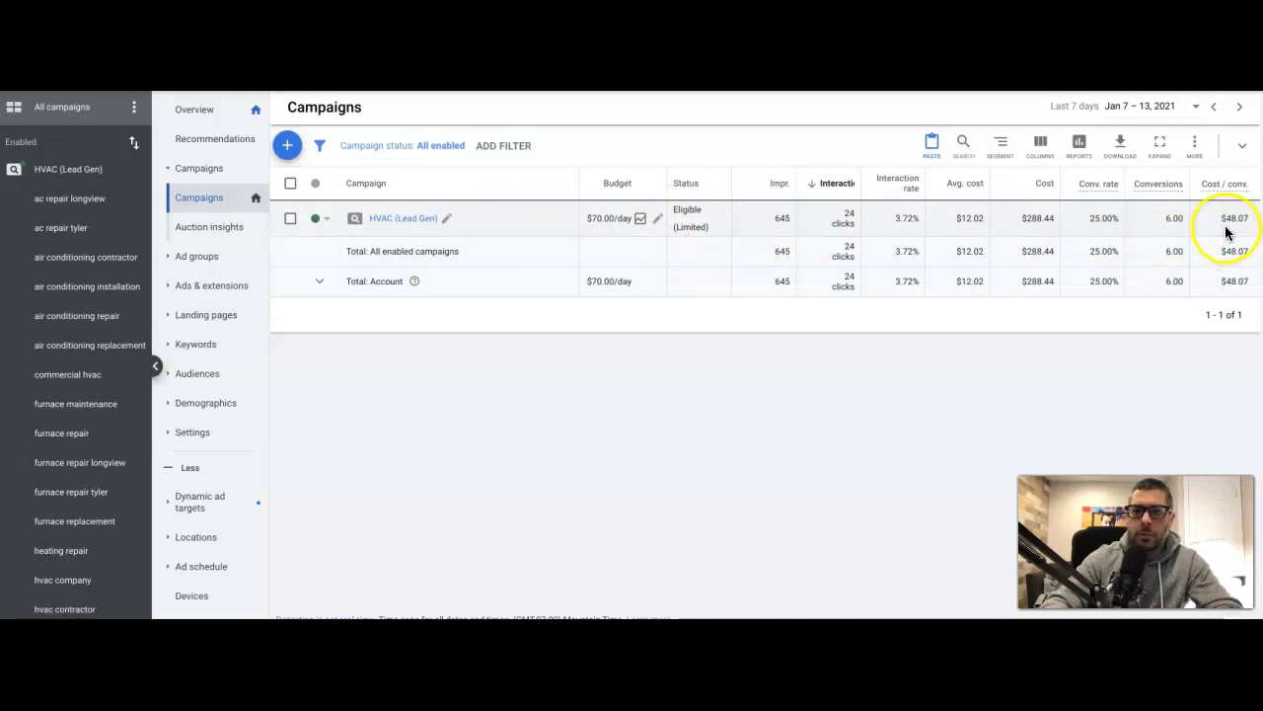
Open the HVAC (Lead Gen) campaign and look through its full list of ad groups and their performance
left_click(419, 218)
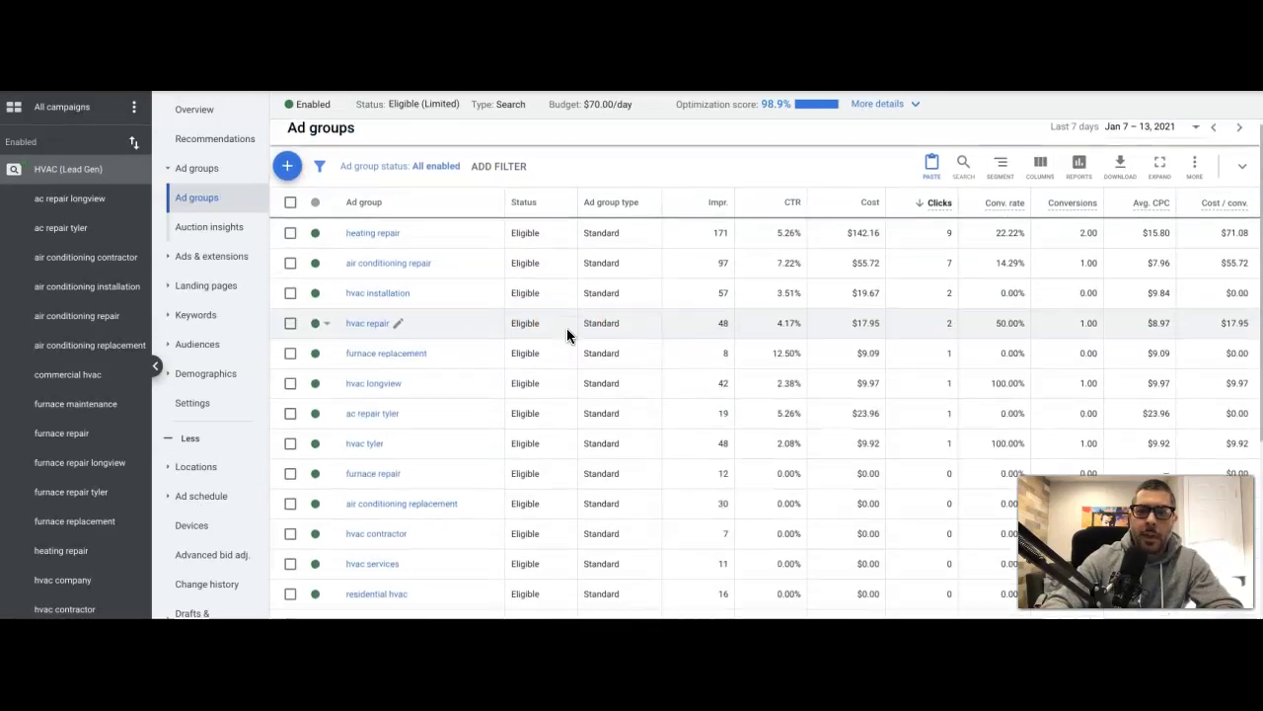
scroll(567, 330, "down", 1)
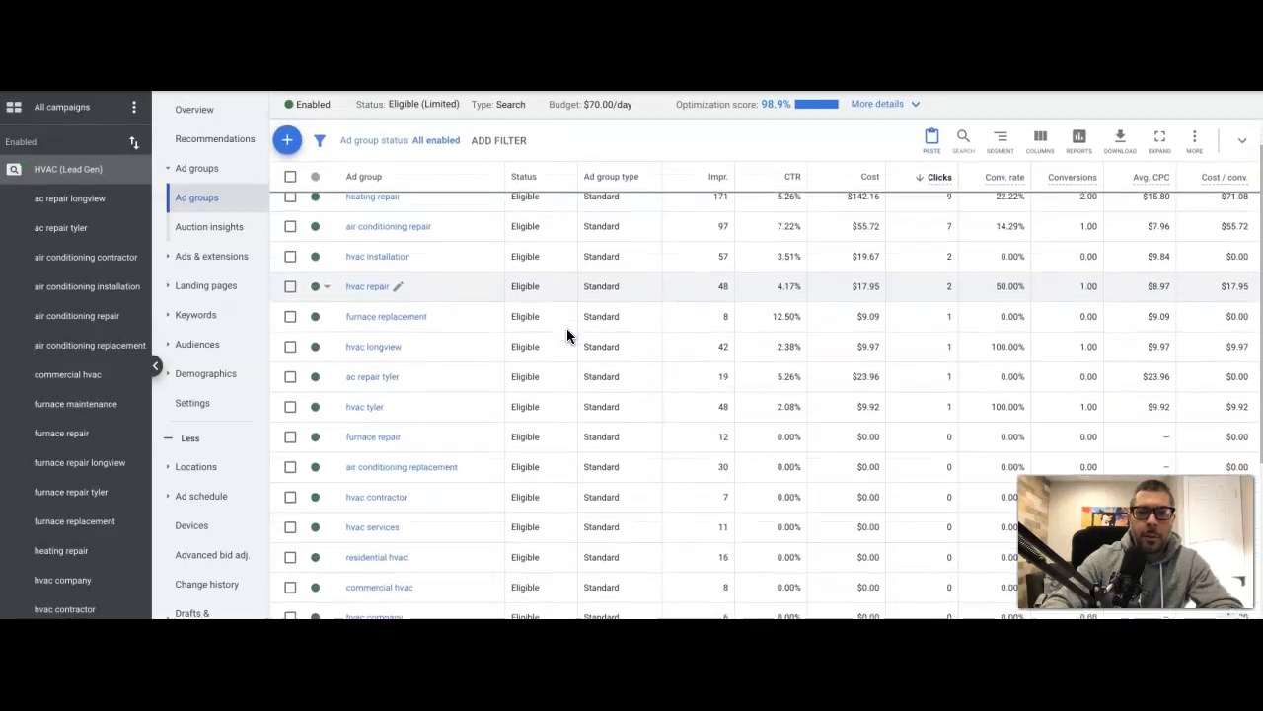
scroll(567, 329, "down", 1)
left_click(523, 283)
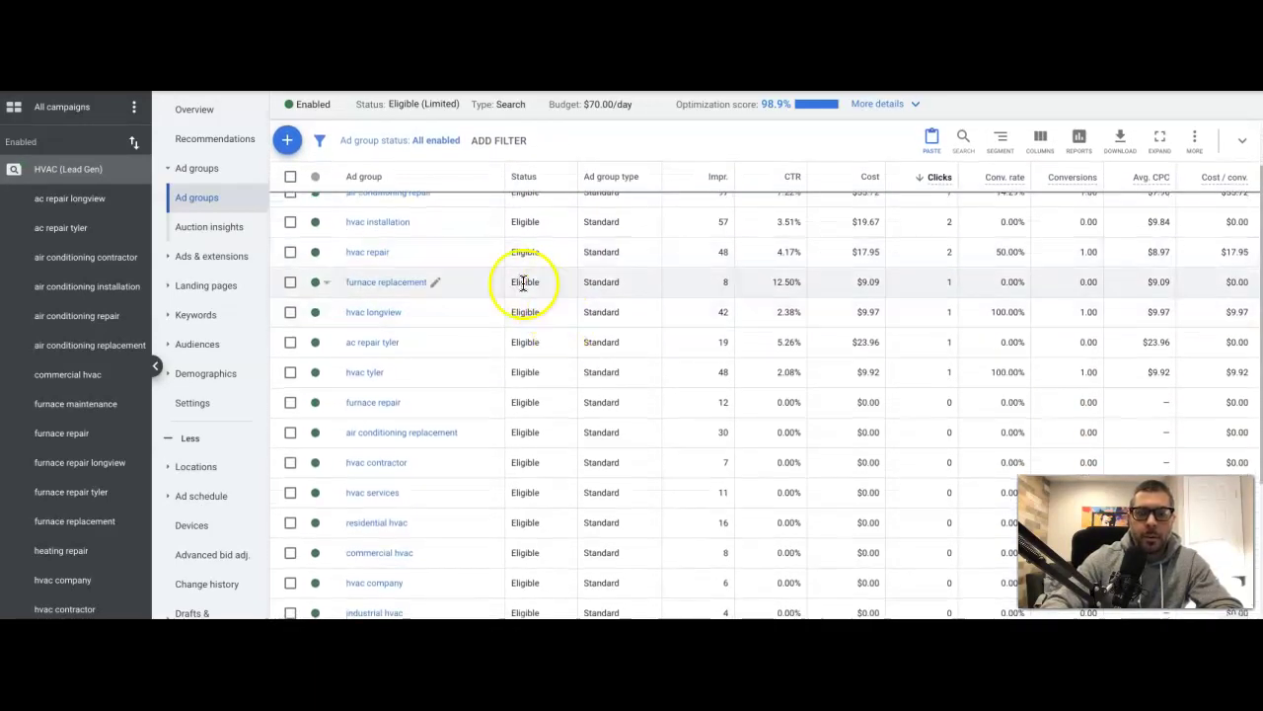
scroll(449, 256, "up", 1)
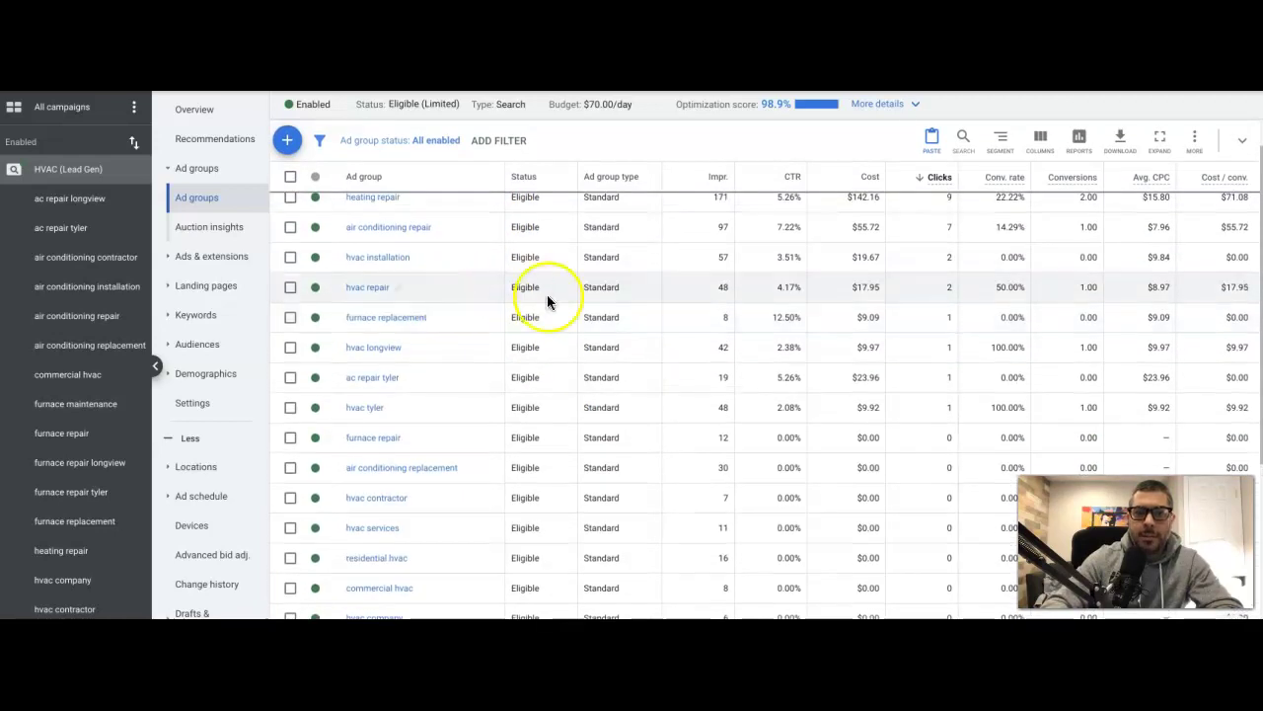
scroll(571, 308, "down", 1)
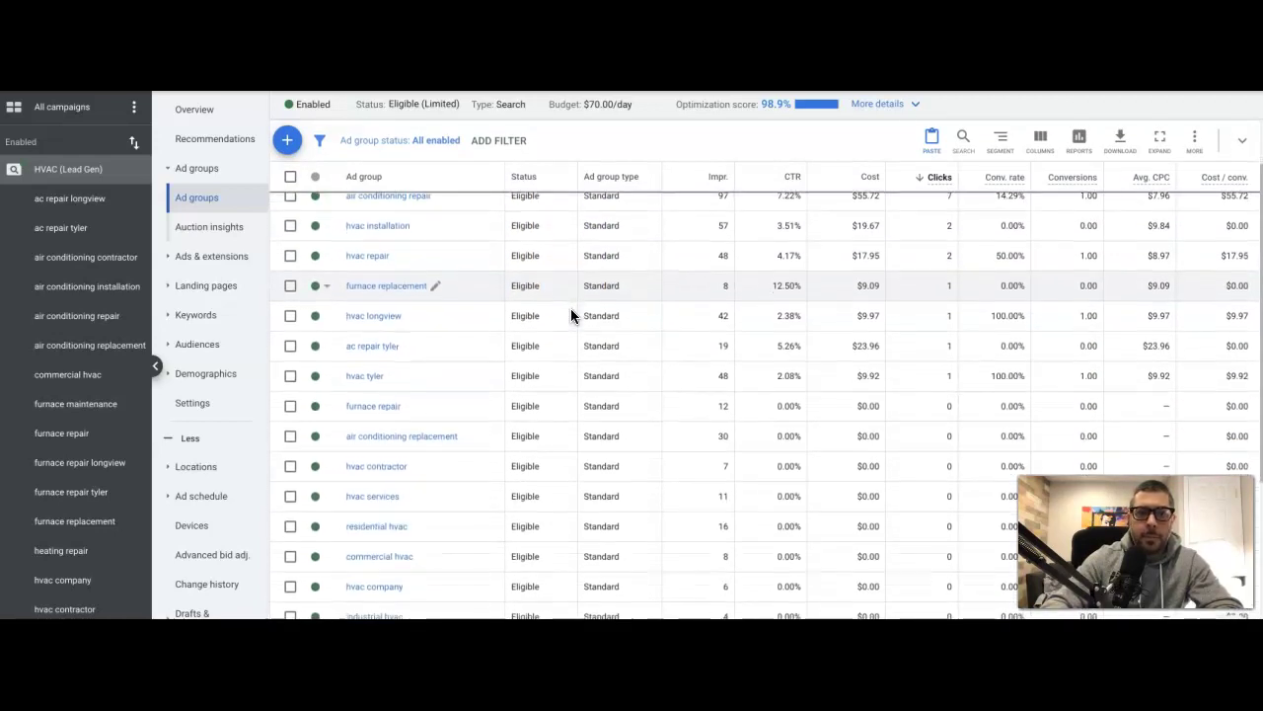
left_click(536, 283)
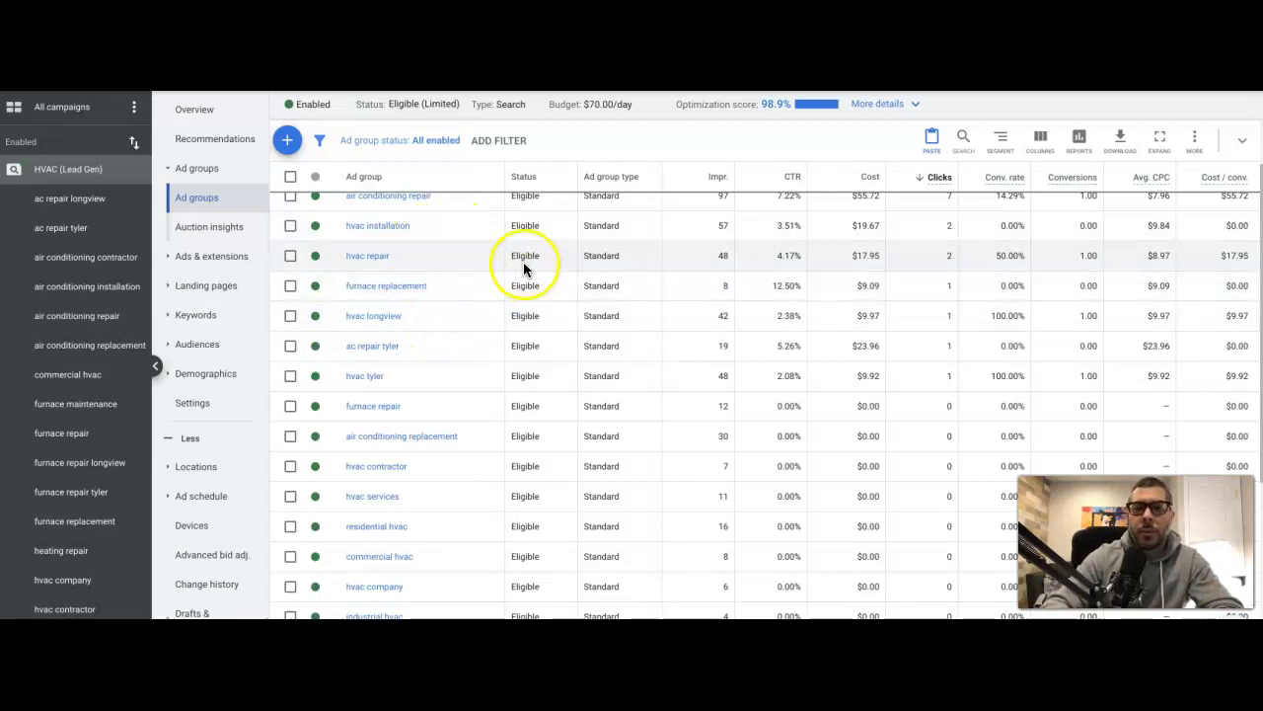
scroll(490, 294, "up", 1)
scroll(490, 295, "up", 1)
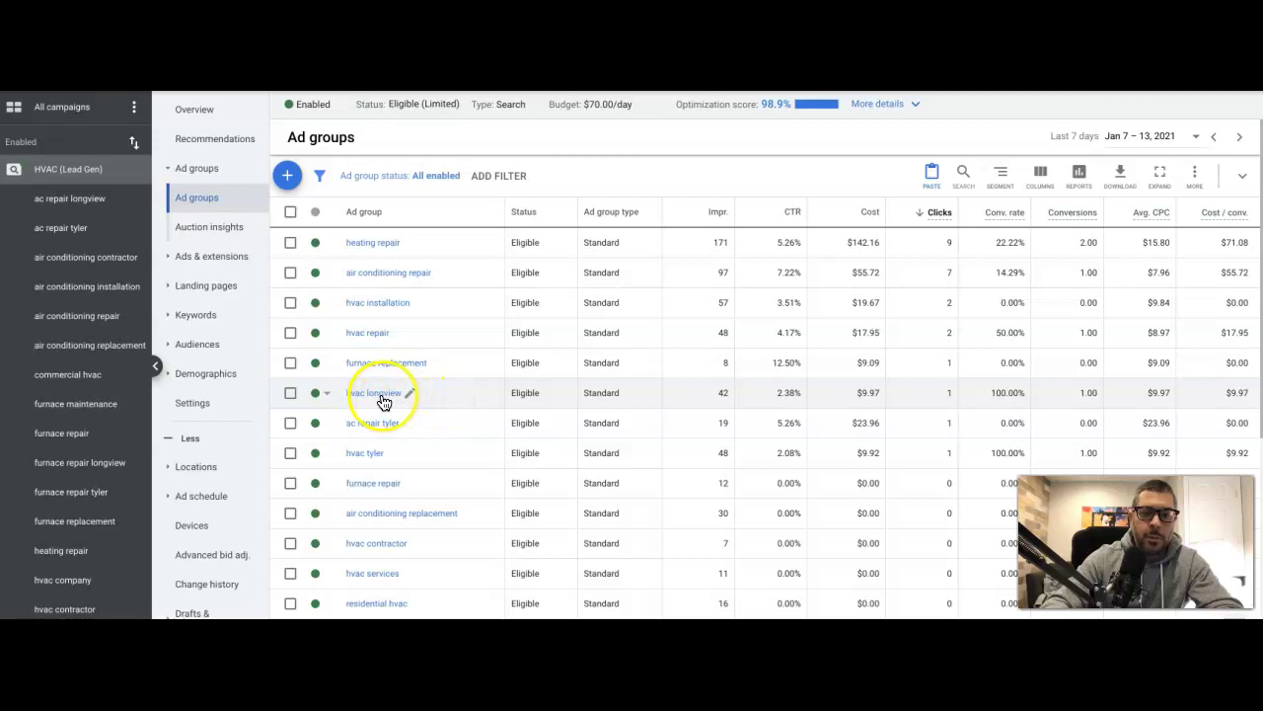
scroll(464, 432, "down", 1)
scroll(469, 436, "down", 4)
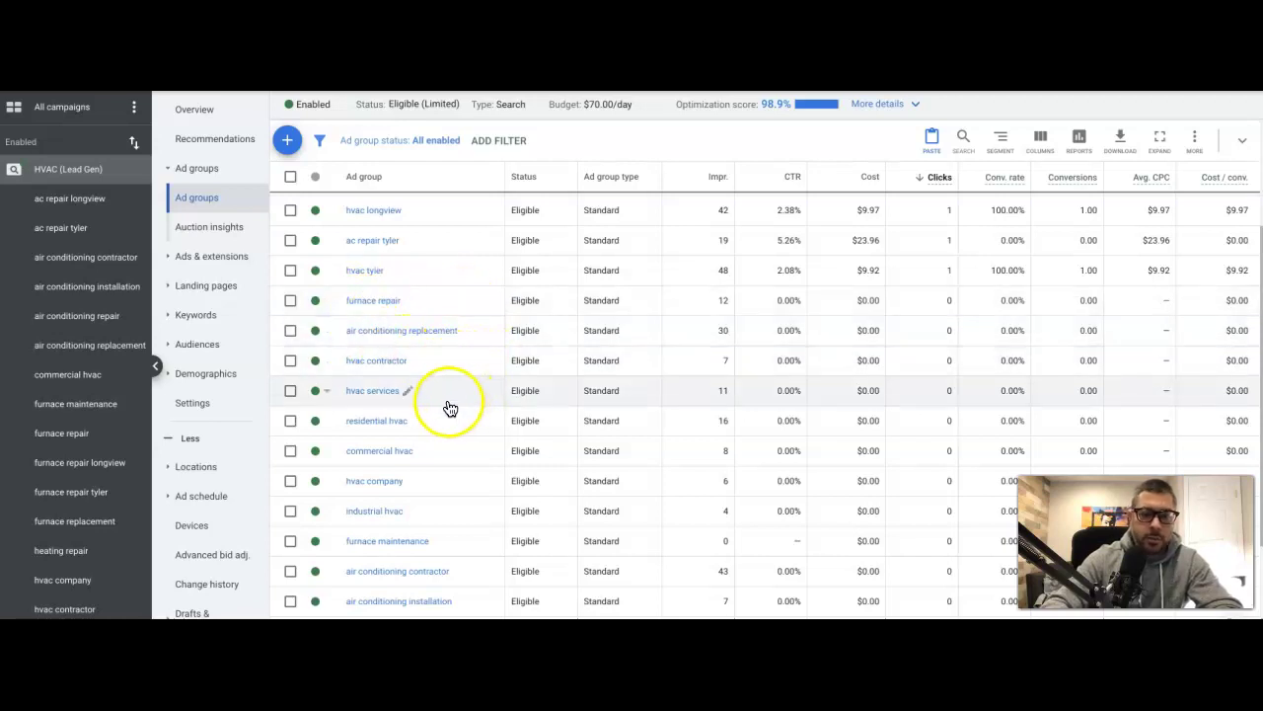
scroll(484, 451, "down", 2)
scroll(485, 451, "down", 1)
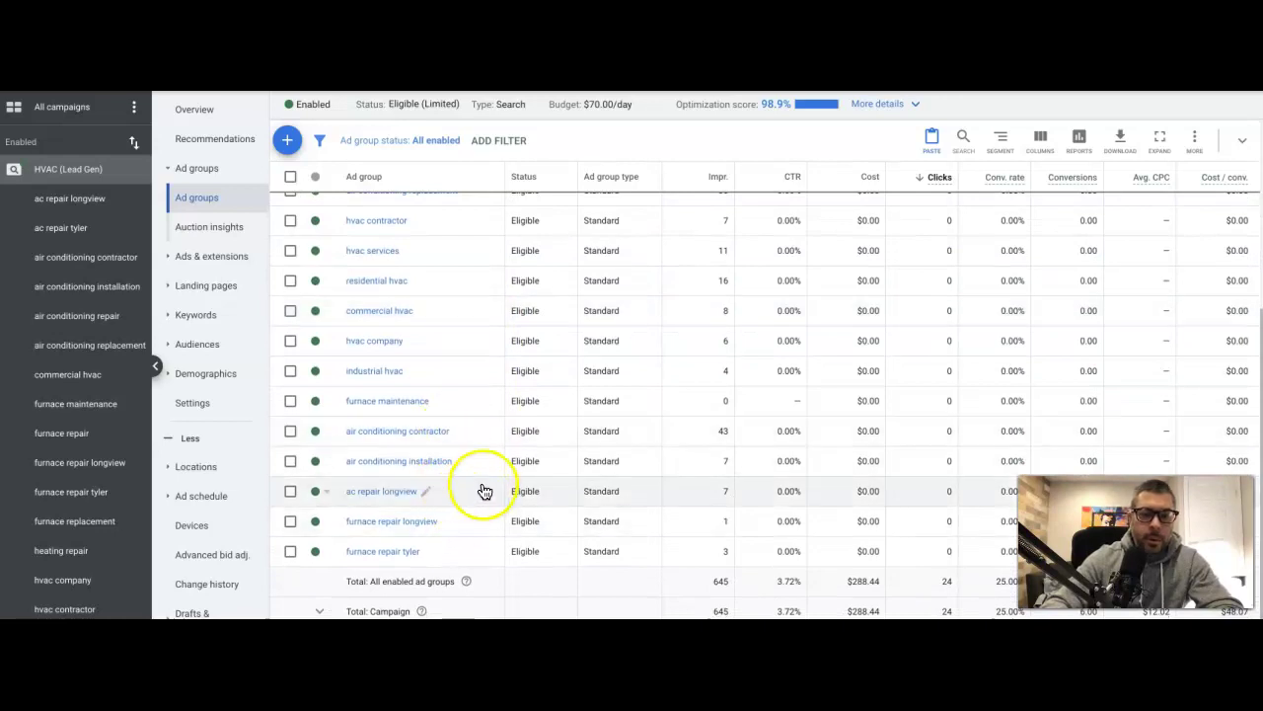
scroll(484, 427, "up", 2)
scroll(483, 427, "up", 4)
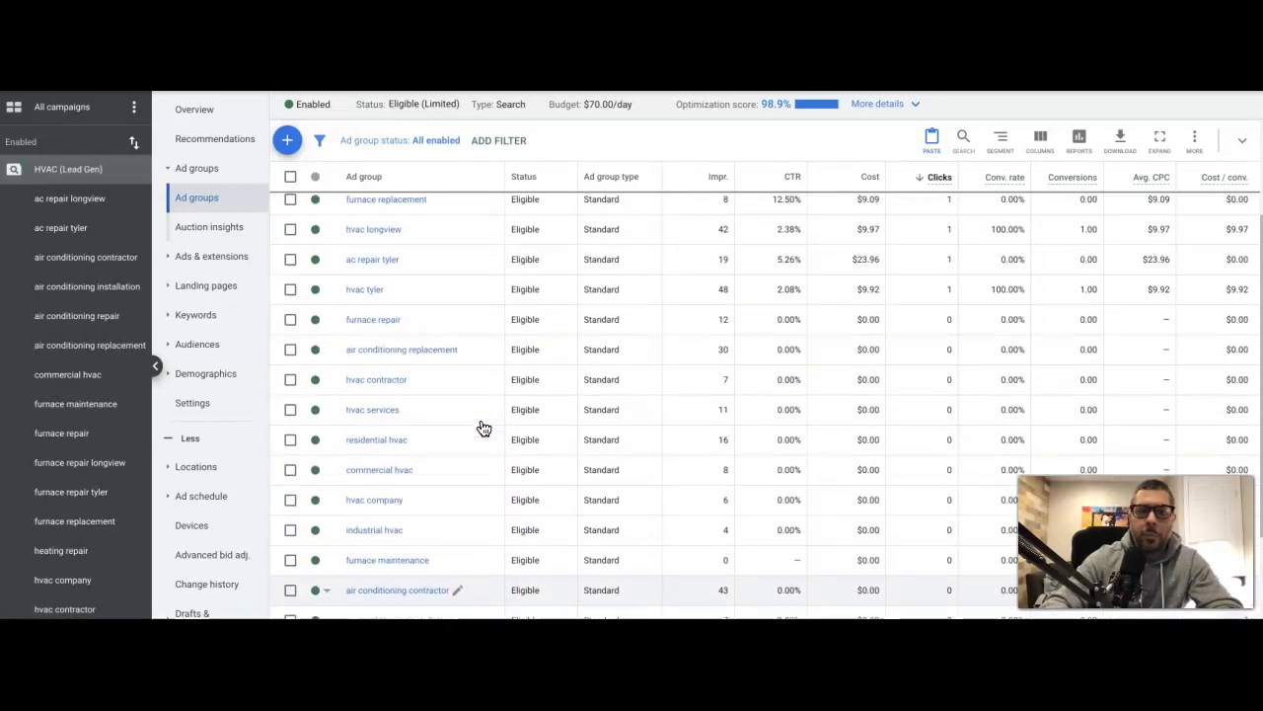
scroll(483, 427, "up", 2)
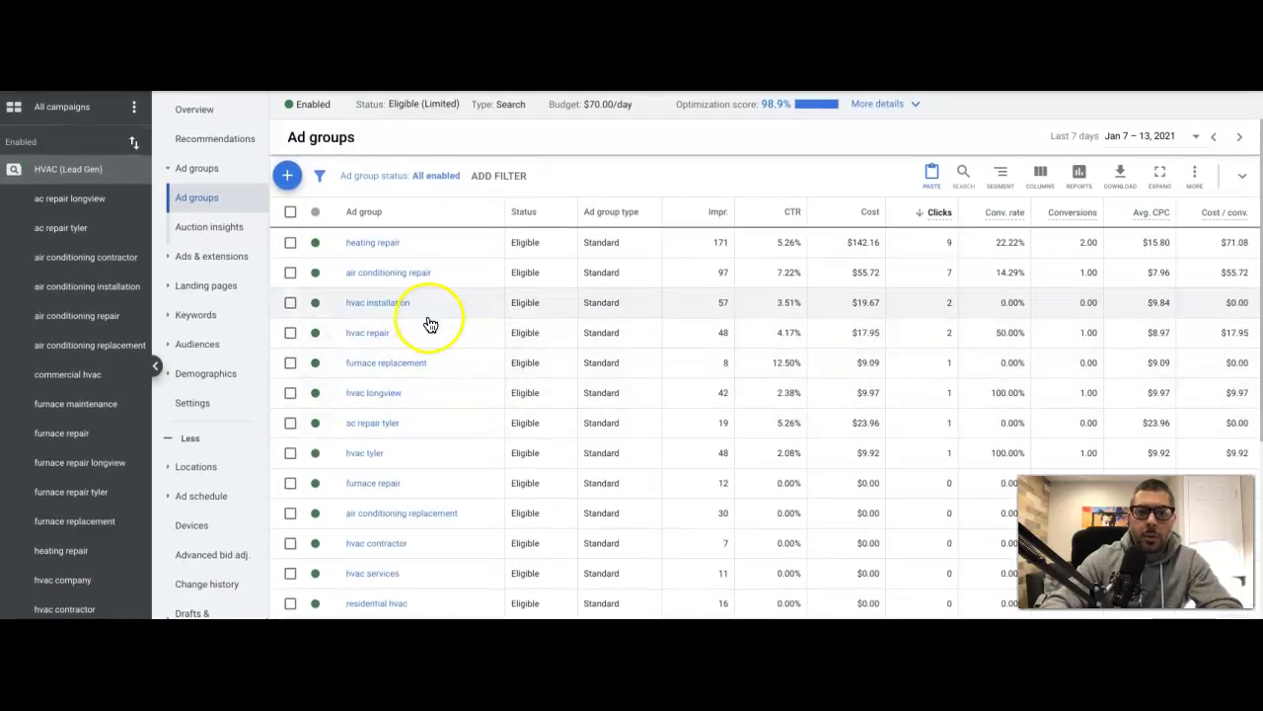
Open the hvac installation ad group and examine its search keywords, their match types and statuses
left_click(387, 311)
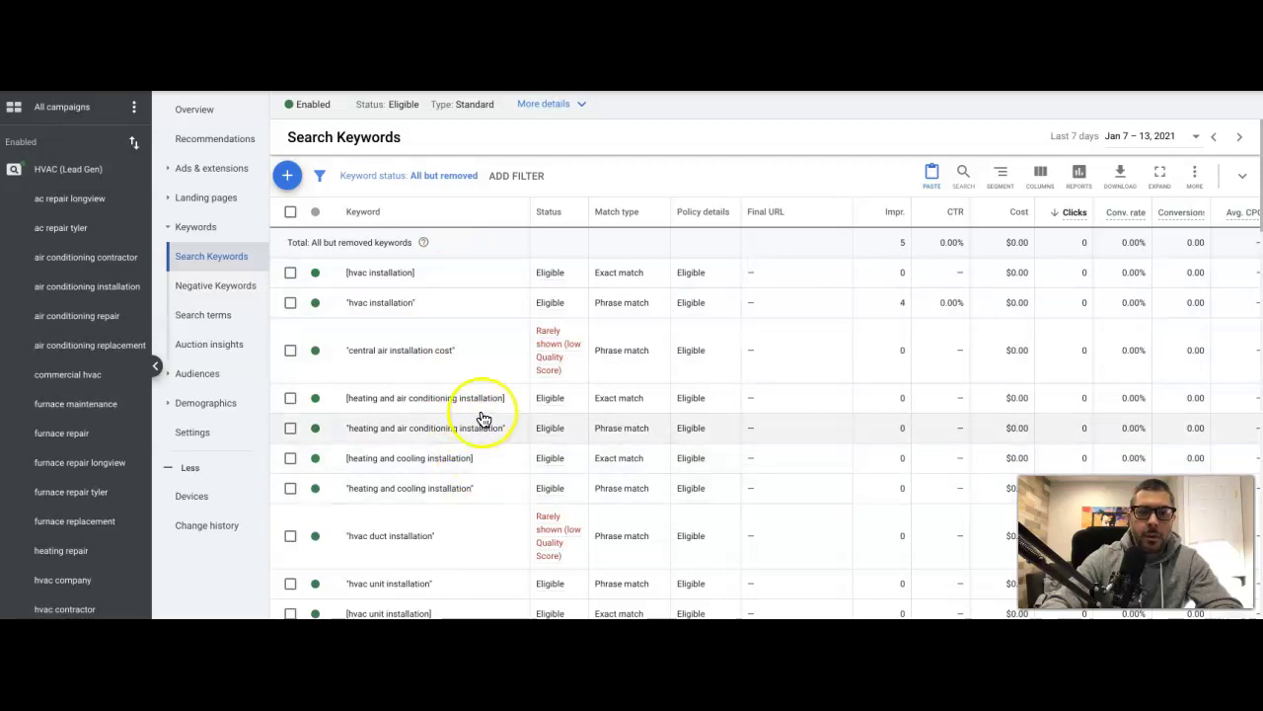
mouse_move(549, 346)
scroll(545, 345, "down", 1)
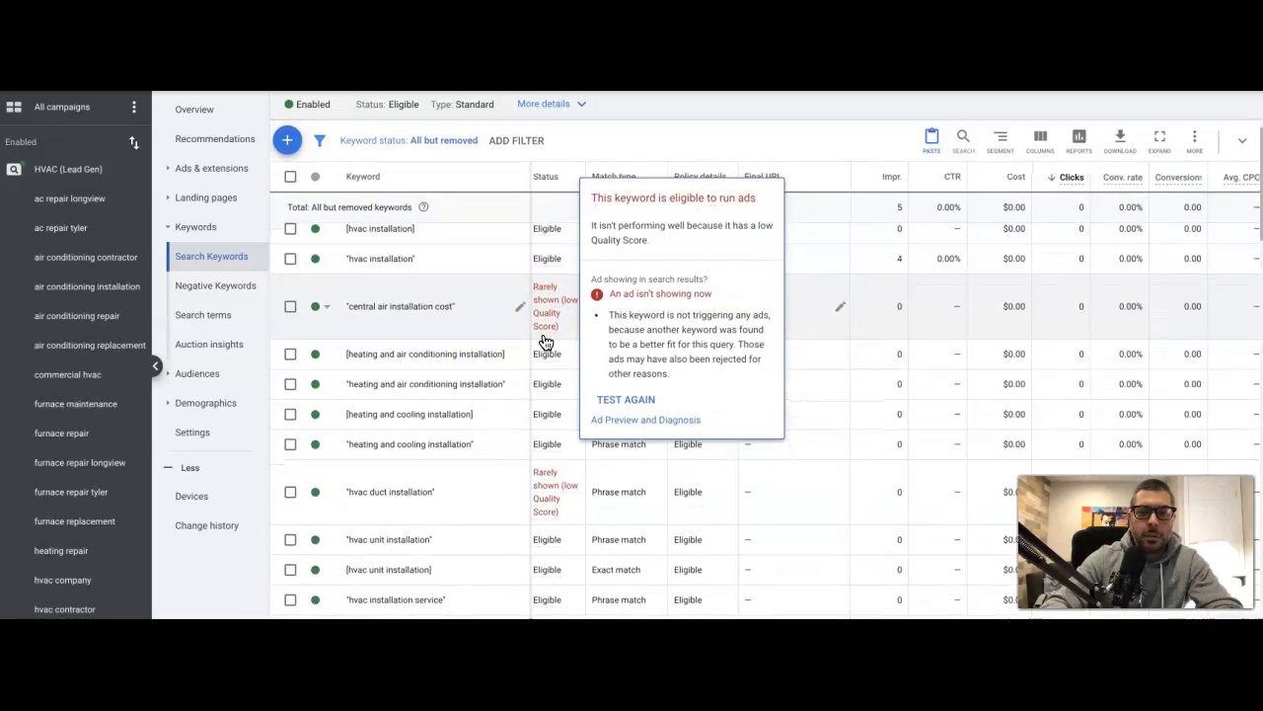
scroll(460, 395, "up", 3)
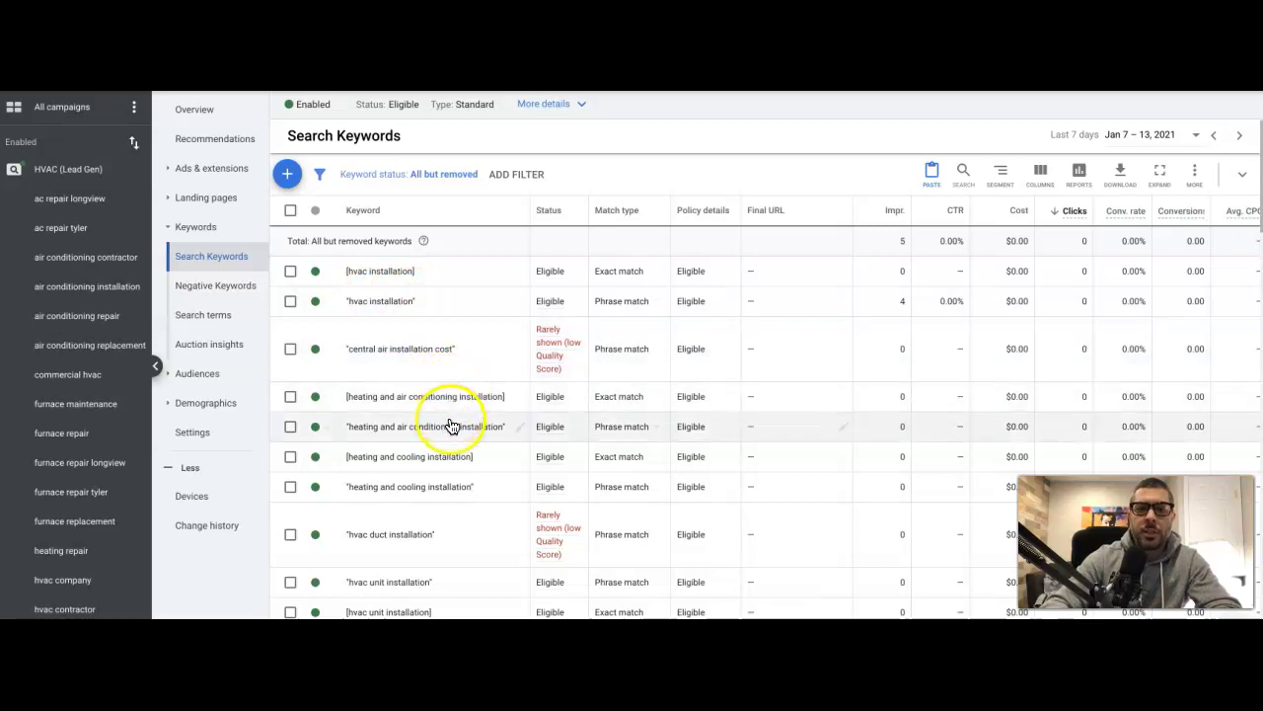
scroll(484, 427, "down", 1)
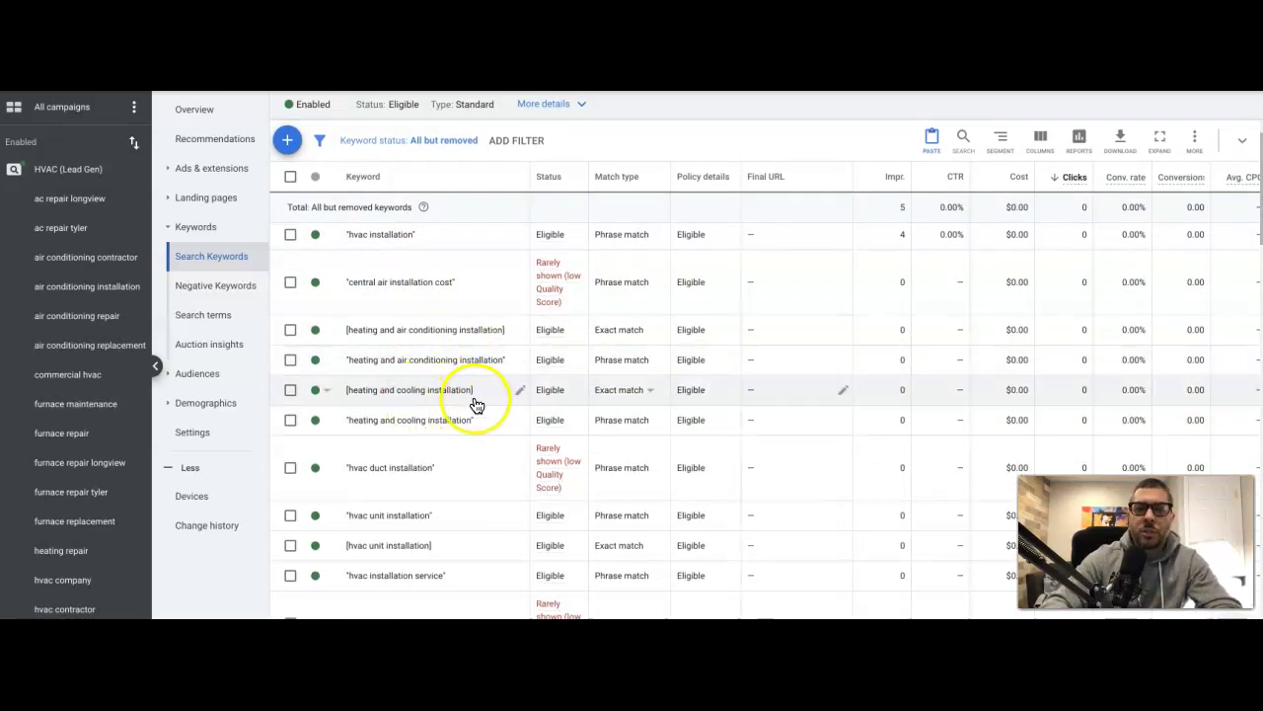
scroll(503, 395, "down", 1)
scroll(475, 472, "down", 3)
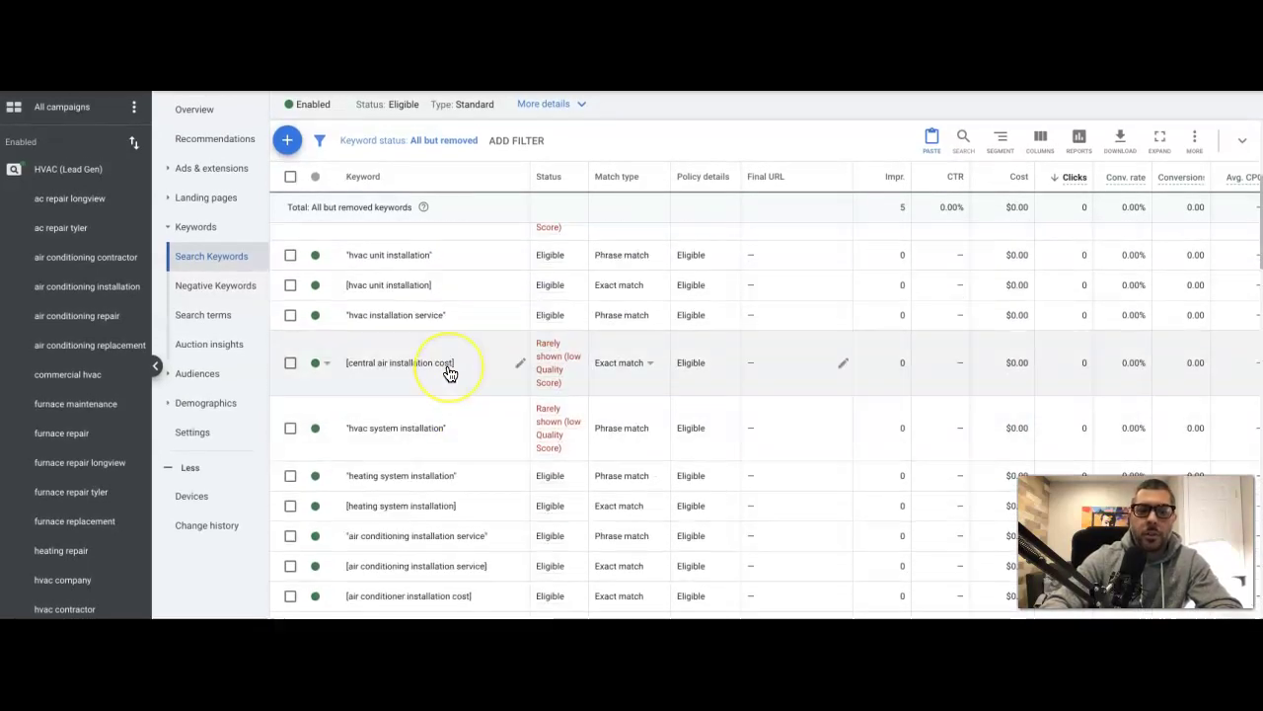
scroll(451, 370, "up", 5)
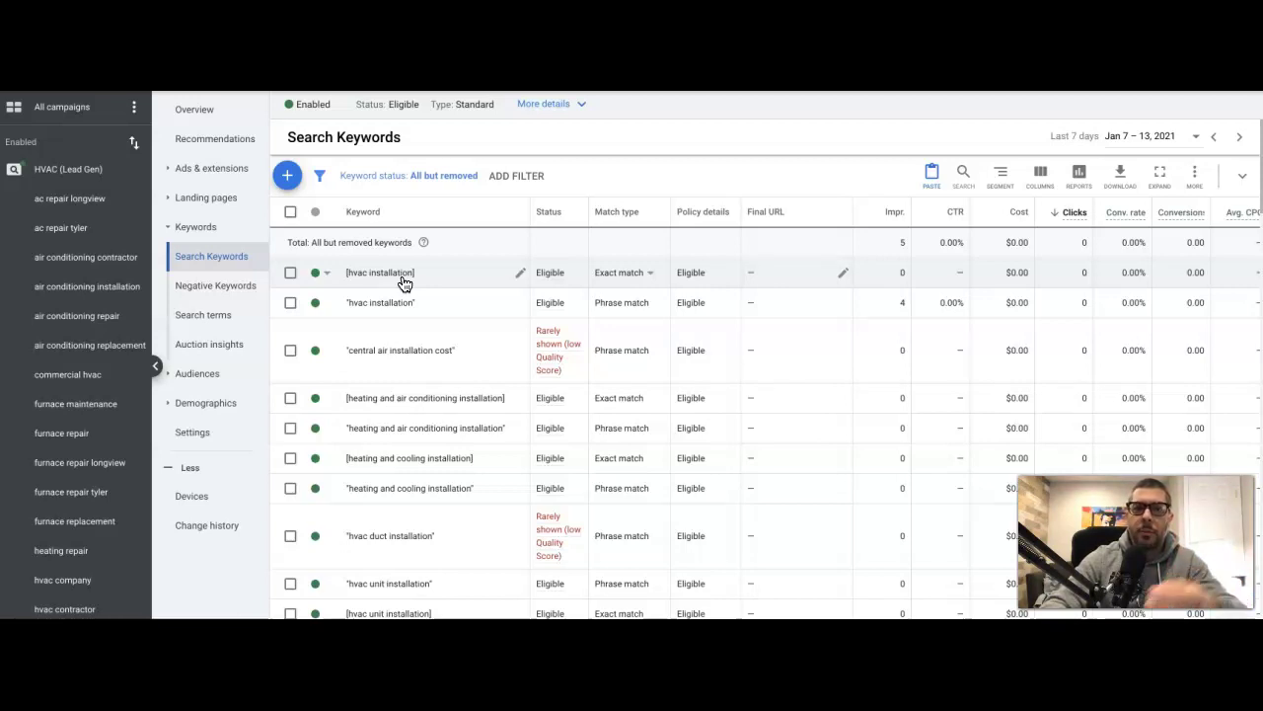
left_click(390, 266)
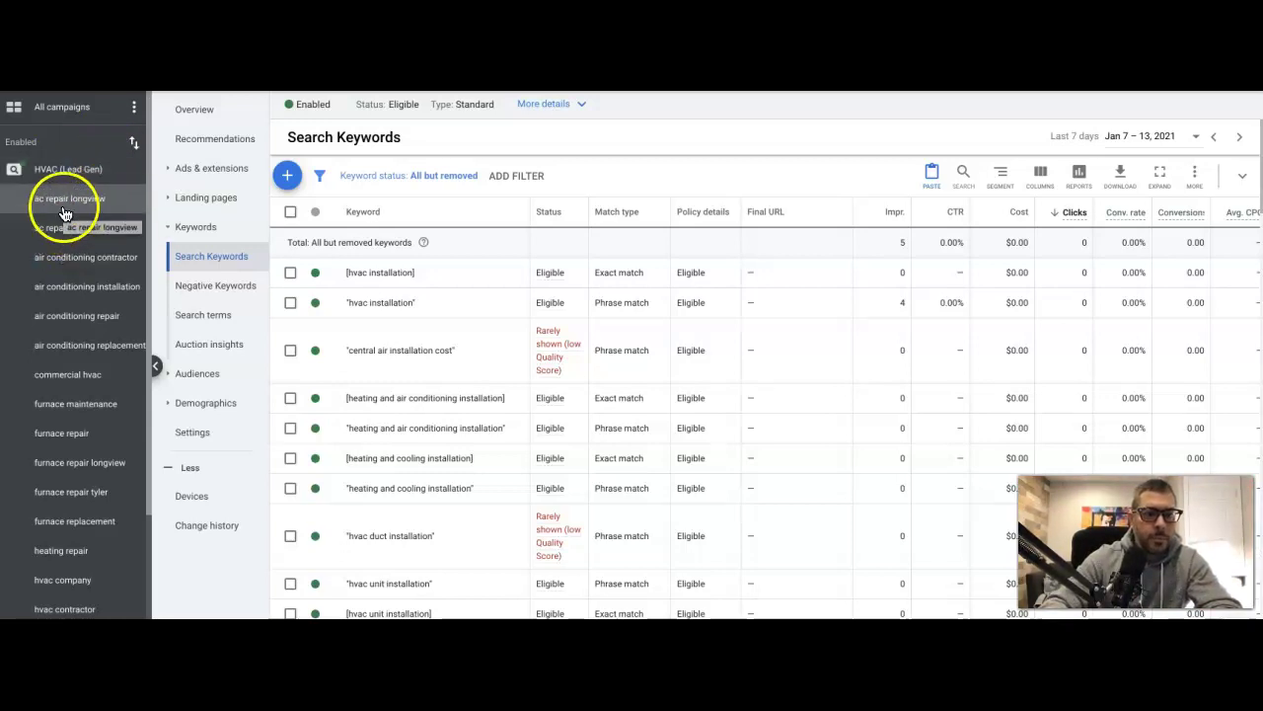
Return to the ad groups list of the HVAC (Lead Gen) campaign
left_click(77, 171)
left_click(202, 170)
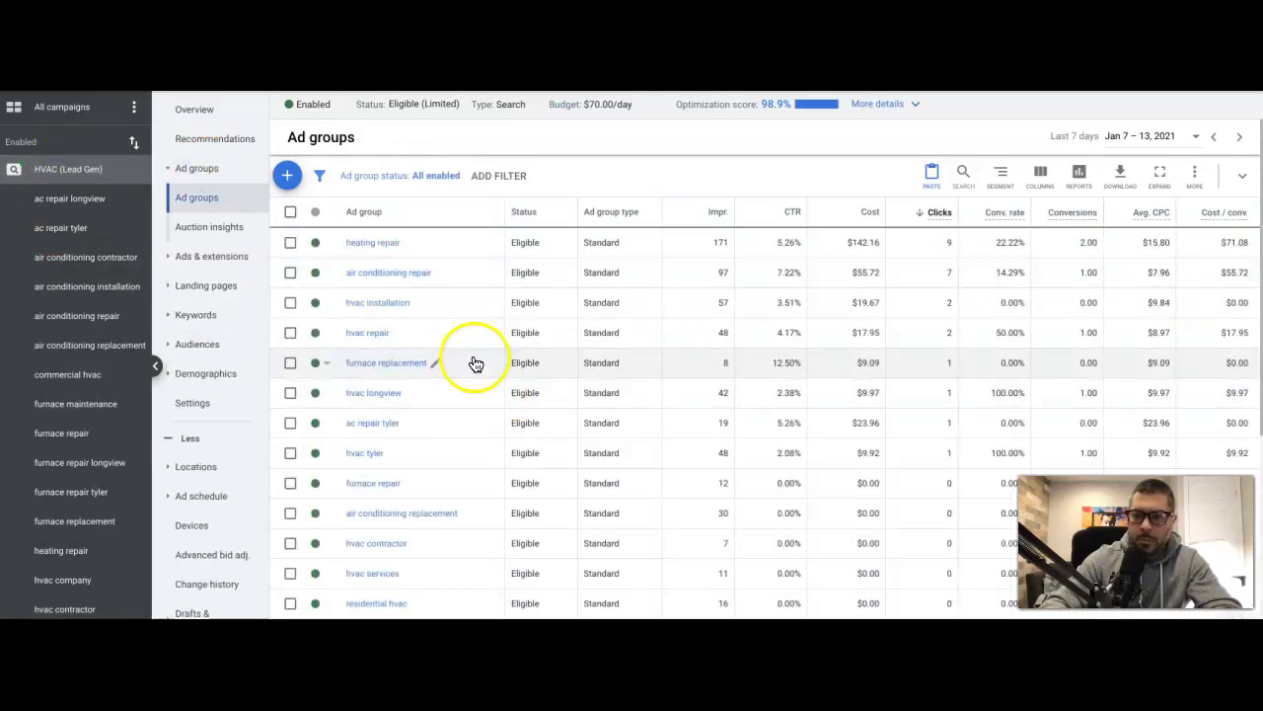
Open the heating repair ad group and examine its search keywords, their match types and performance
left_click(385, 247)
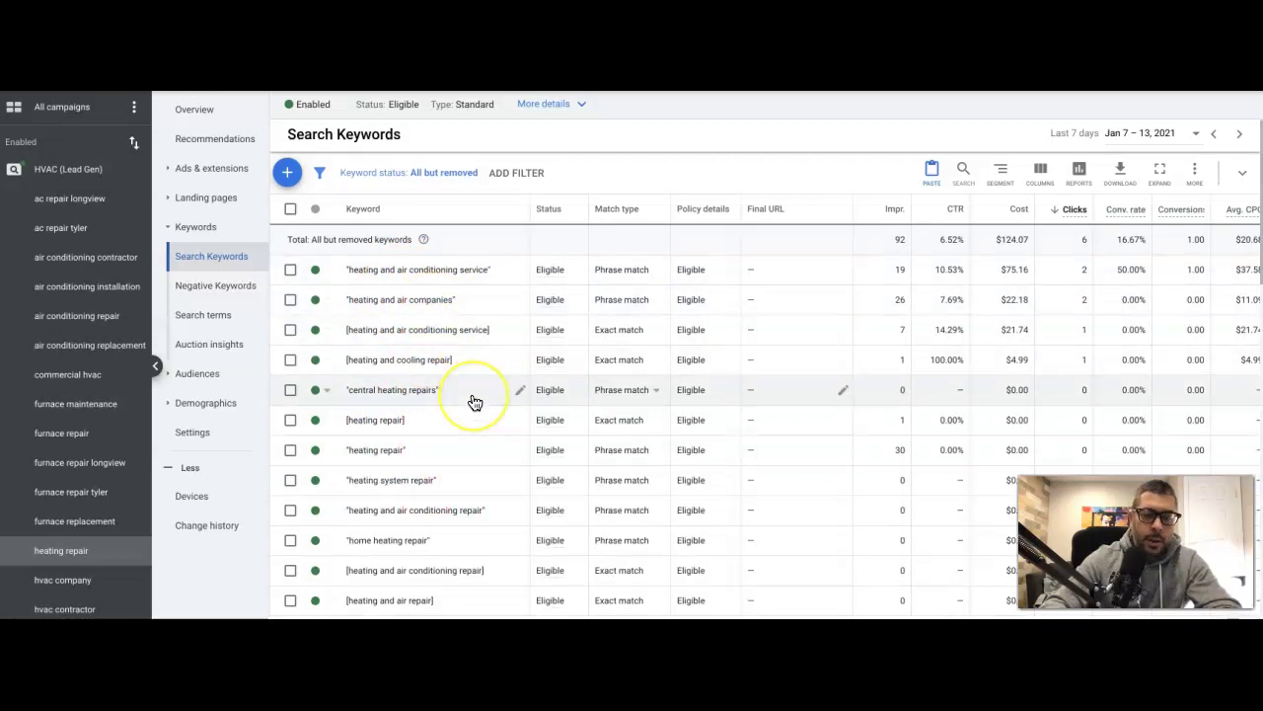
scroll(470, 401, "down", 2)
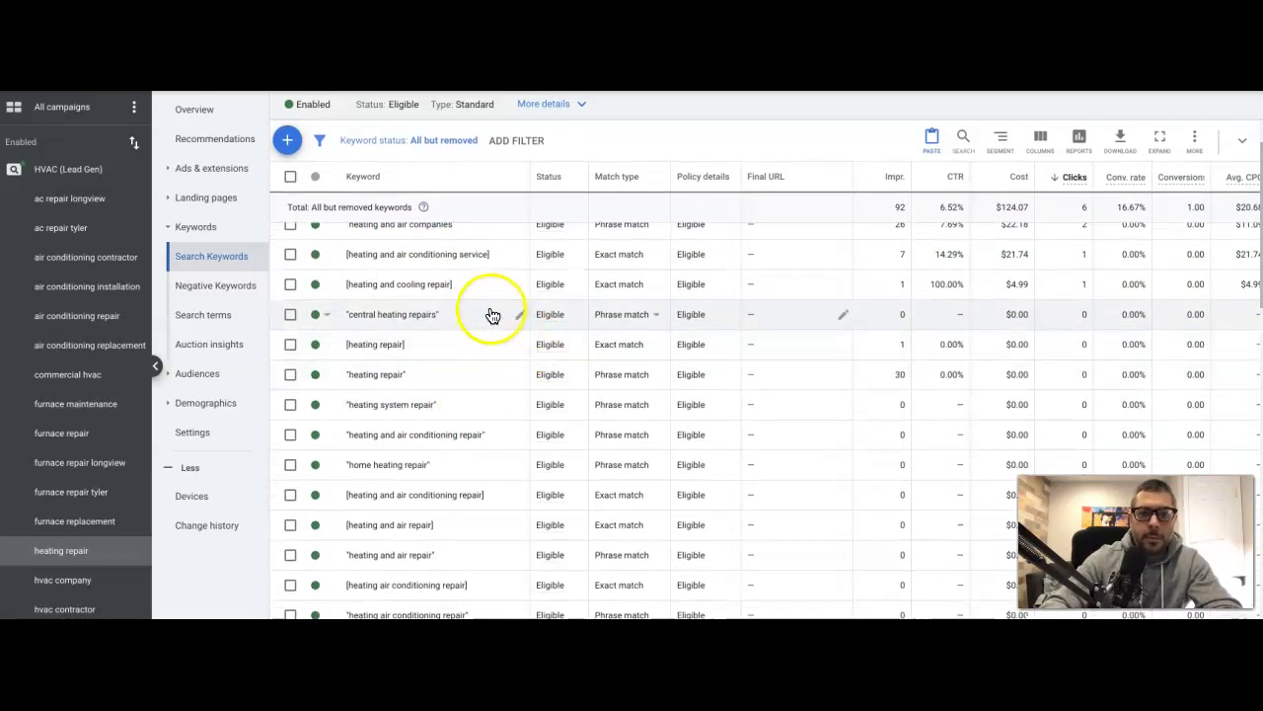
scroll(449, 404, "down", 3)
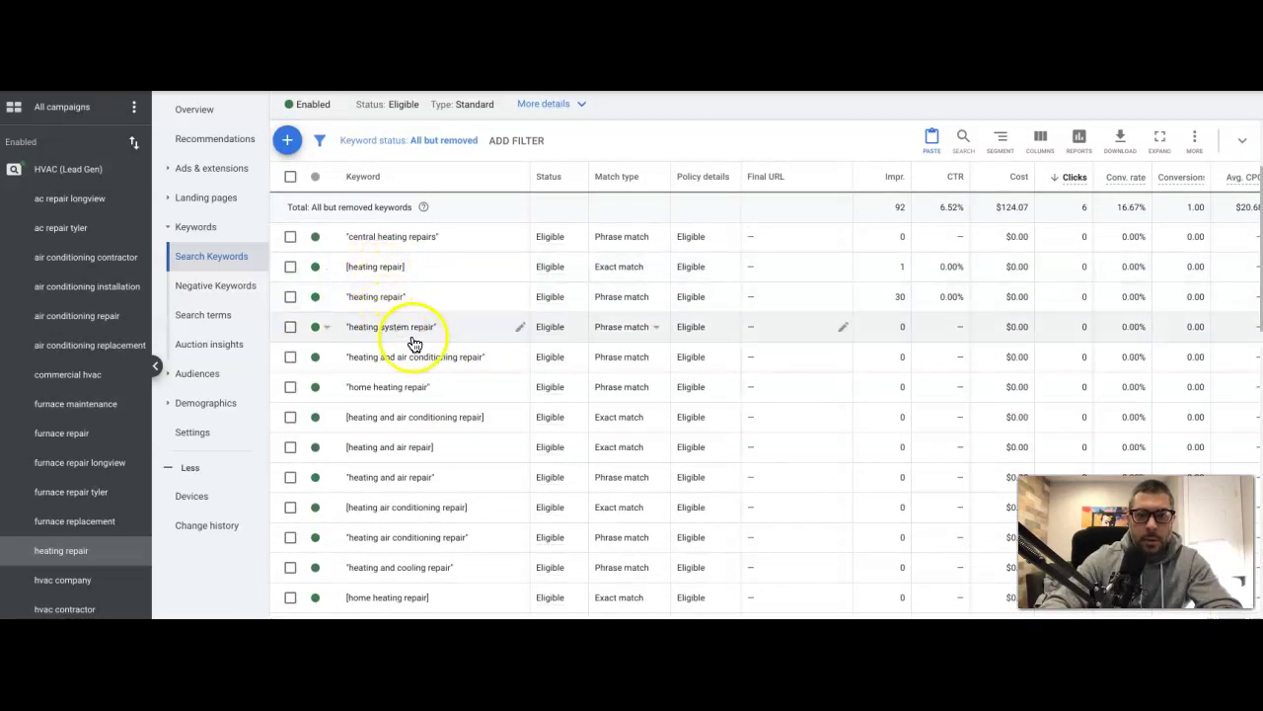
scroll(469, 360, "down", 3)
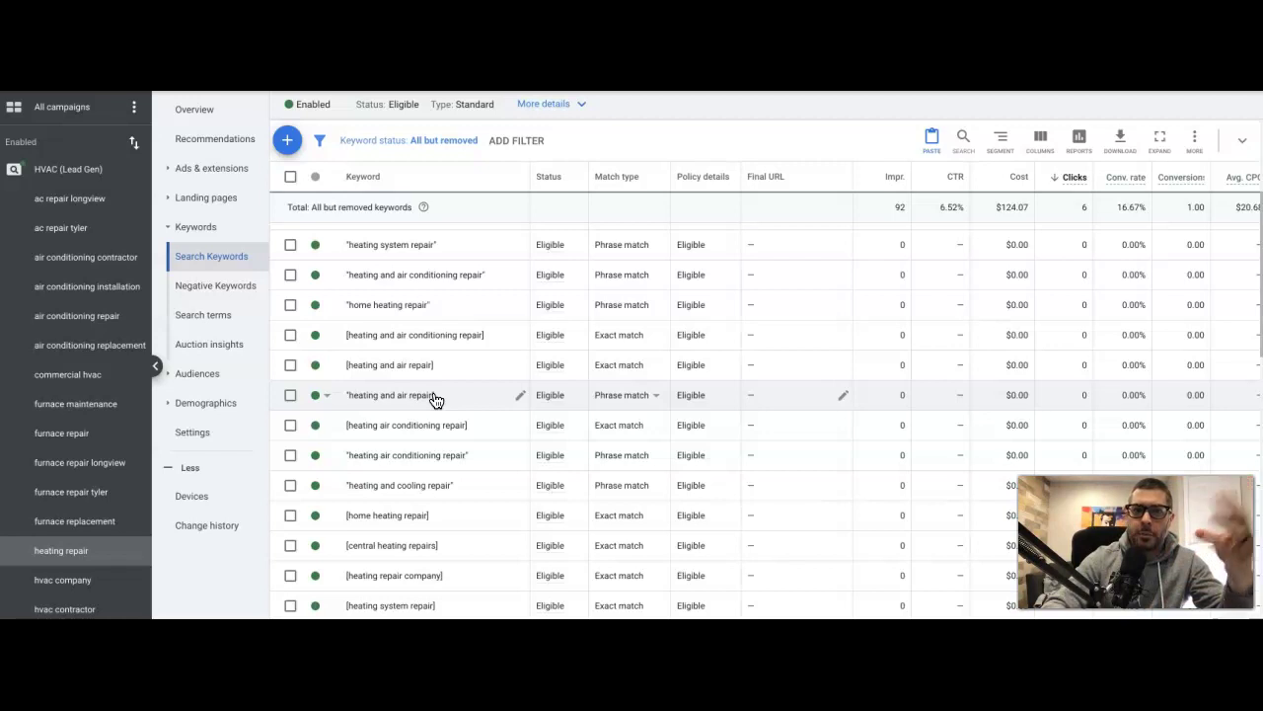
left_click(470, 341)
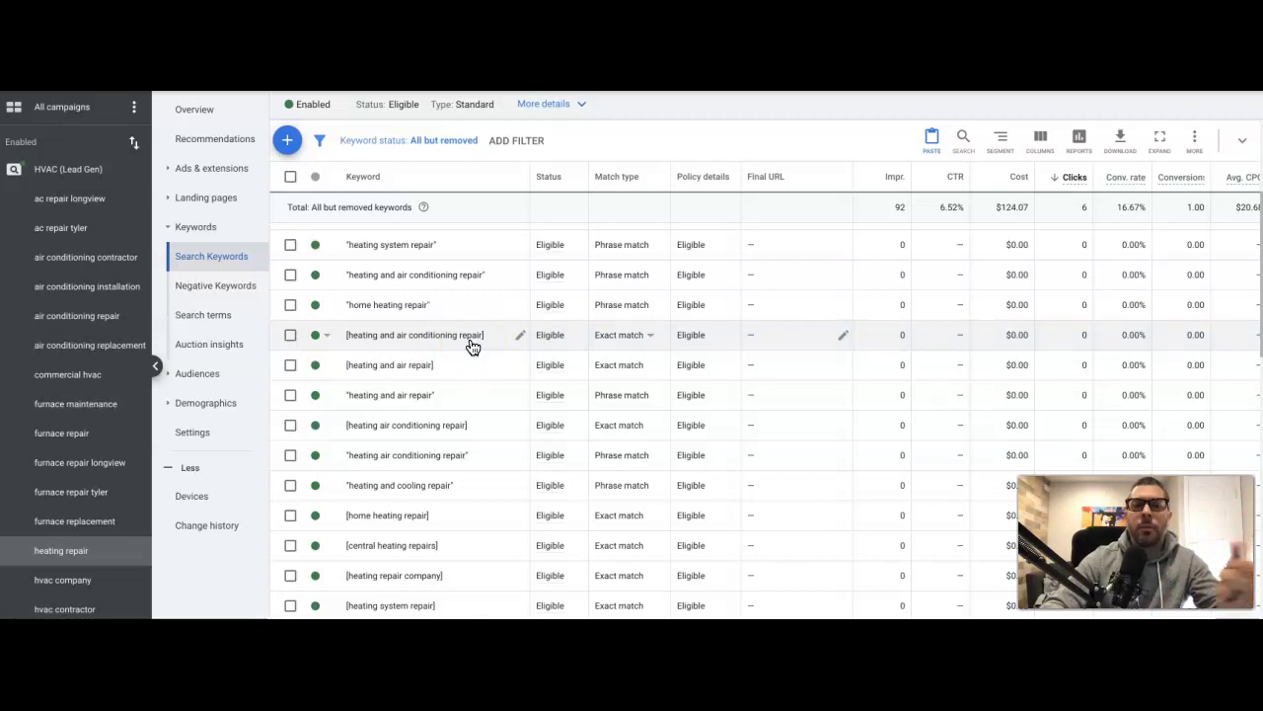
scroll(473, 355, "down", 3)
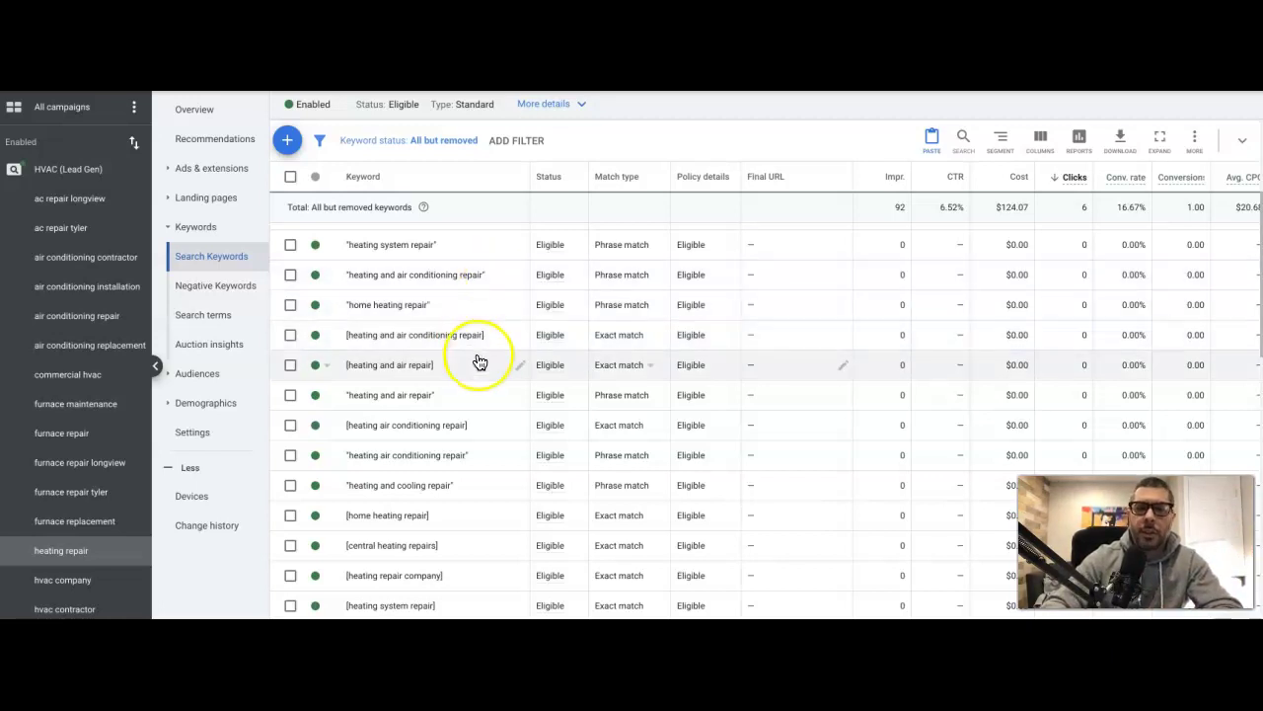
scroll(480, 363, "down", 1)
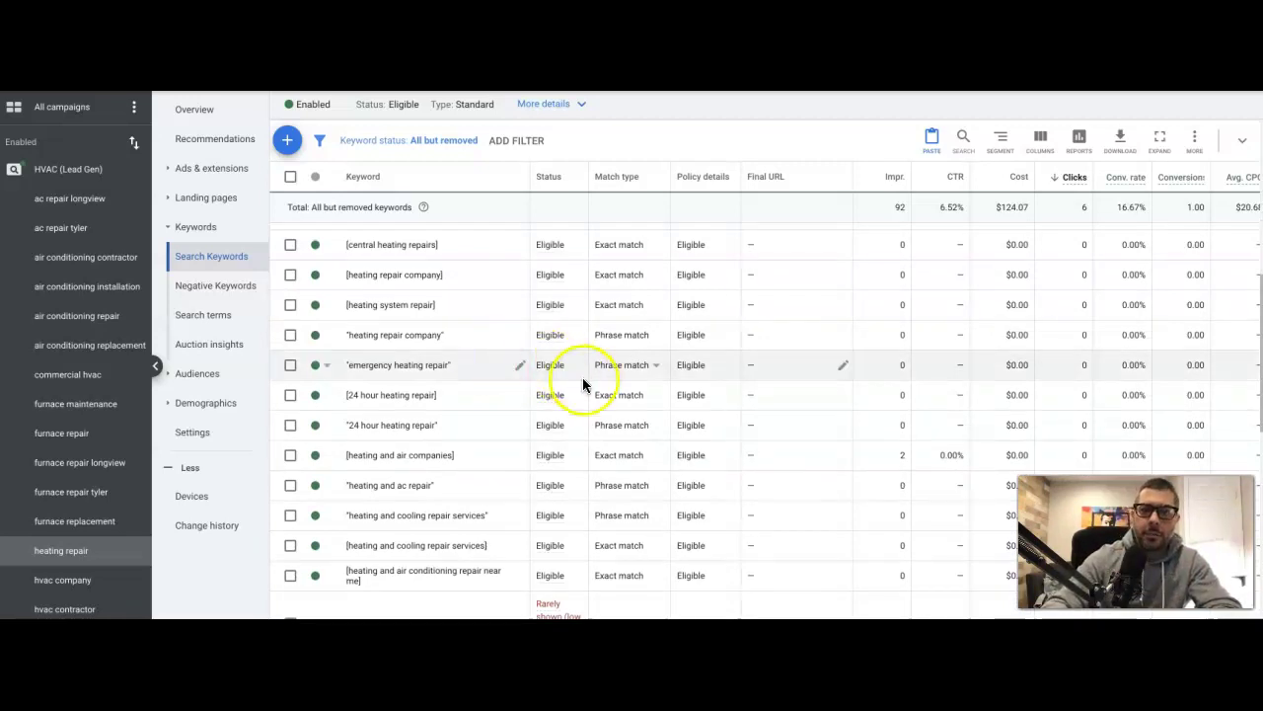
scroll(432, 386, "up", 5)
scroll(433, 388, "up", 2)
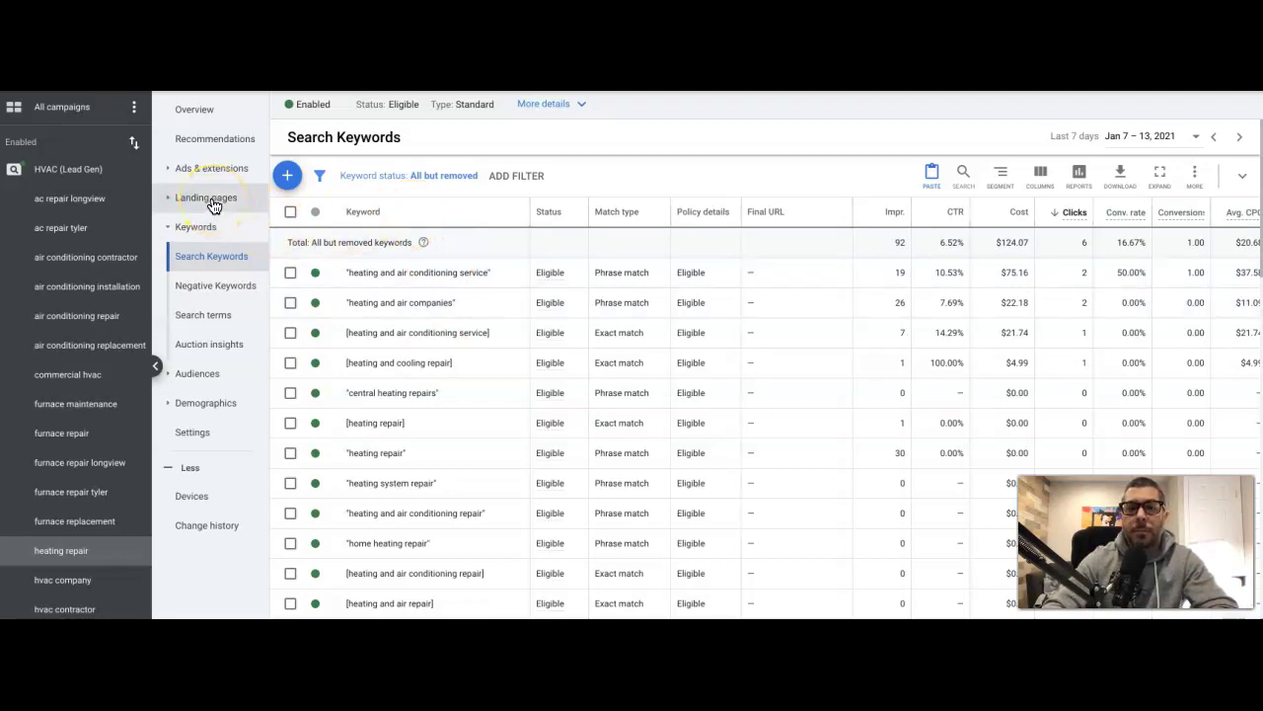
Go back to the ad groups of the HVAC (Lead Gen) campaign and review the performance figures down to the campaign totals
left_click(71, 183)
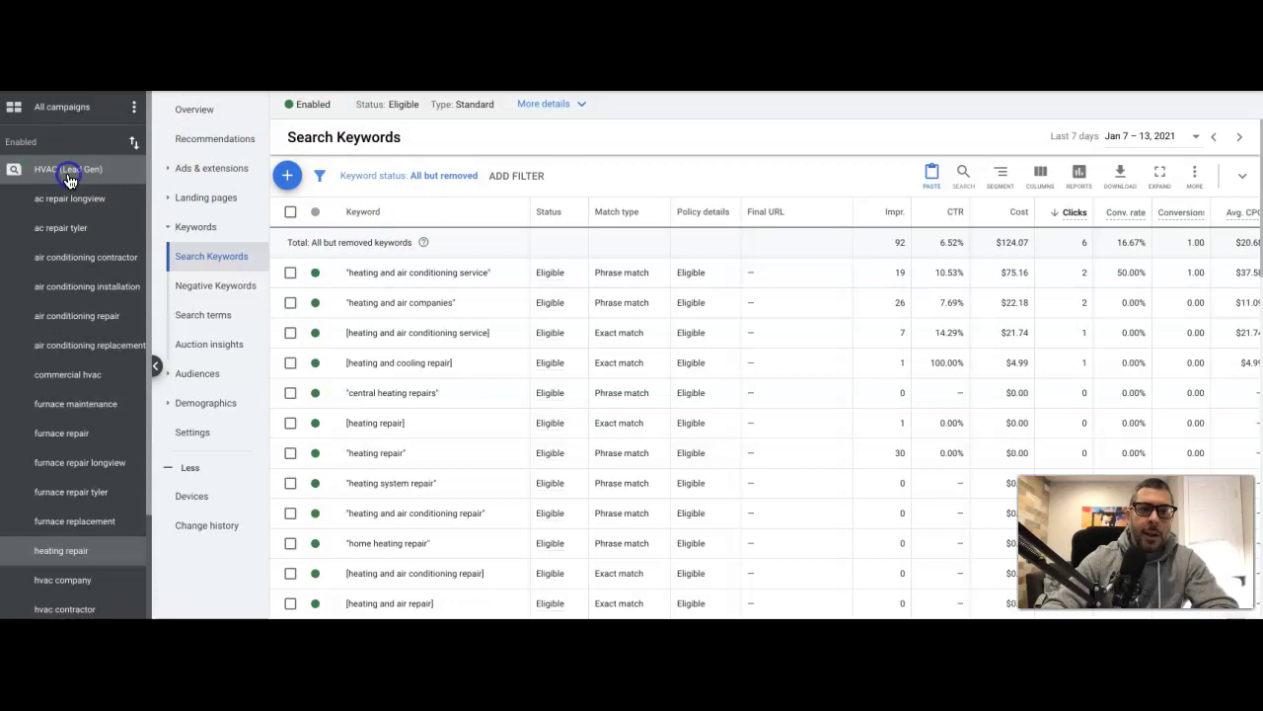
left_click(202, 171)
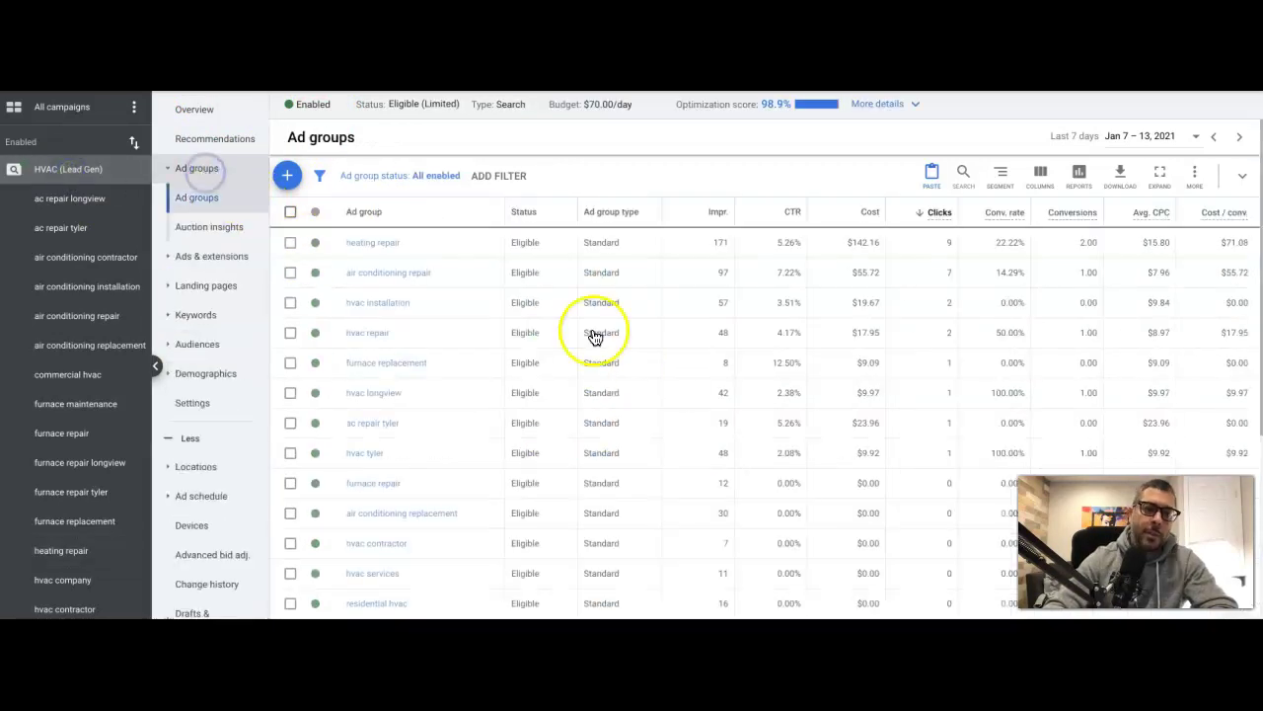
scroll(656, 399, "down", 1)
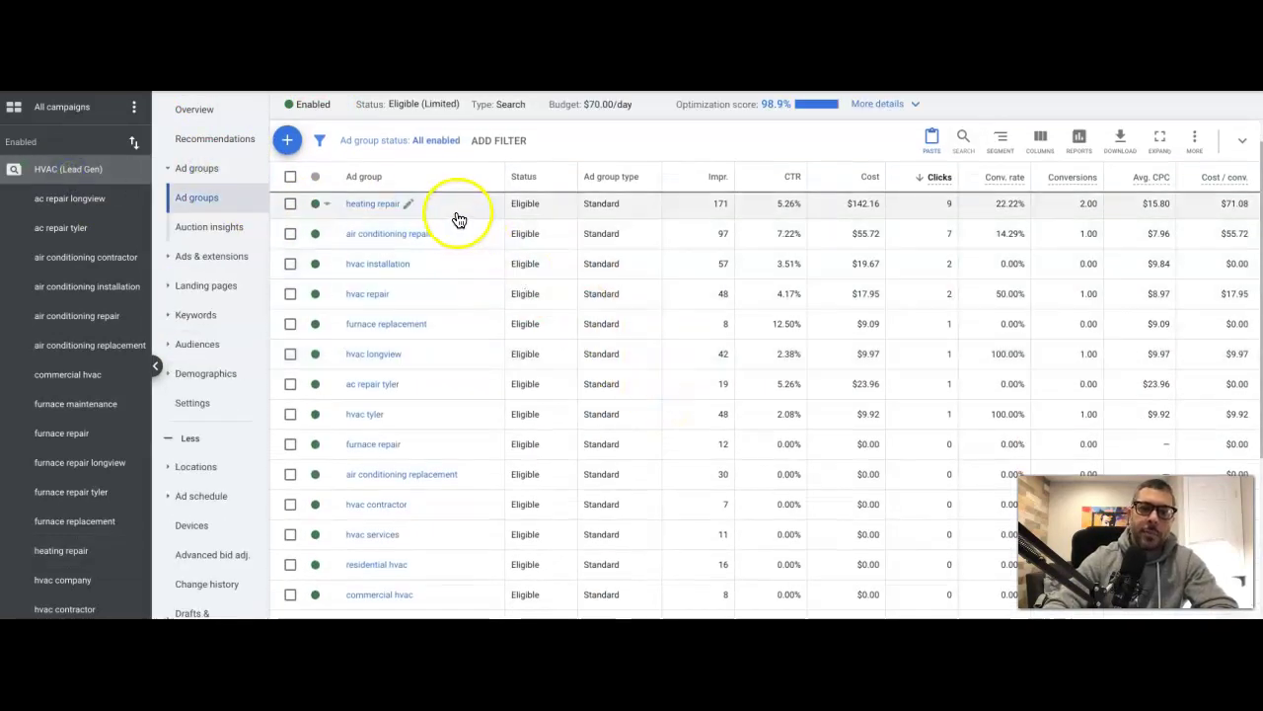
scroll(666, 418, "down", 3)
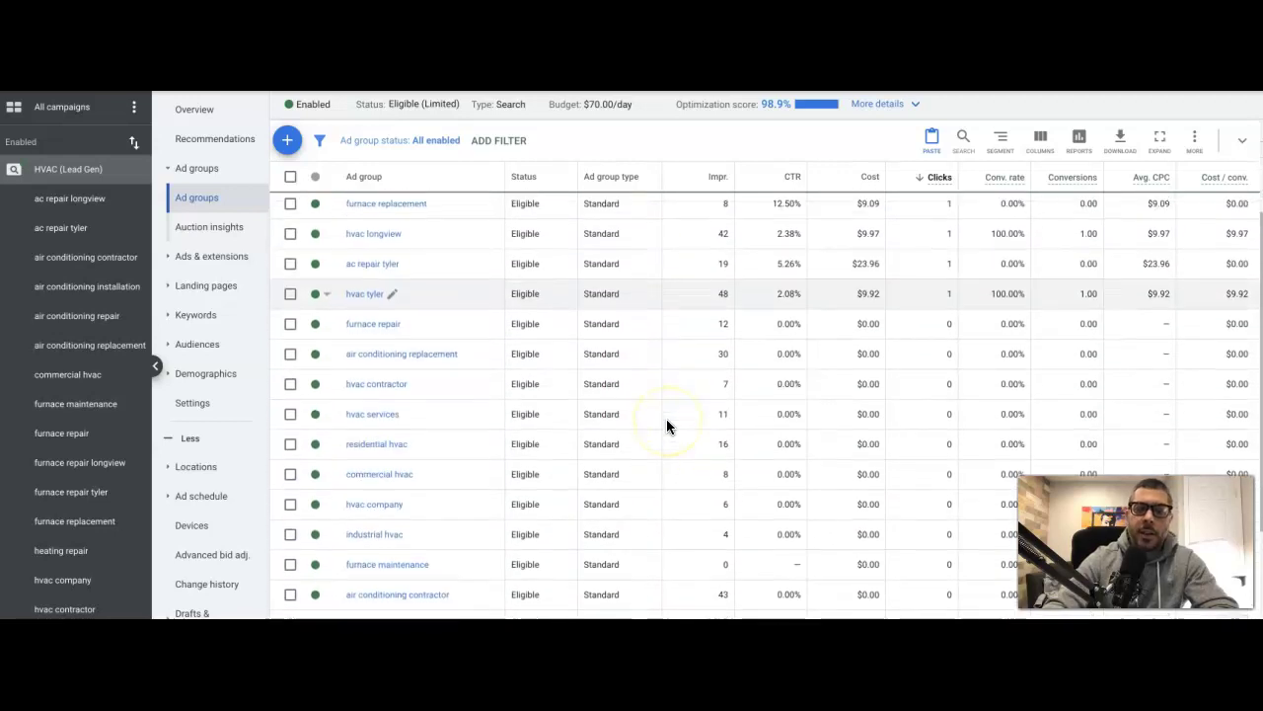
scroll(666, 425, "down", 3)
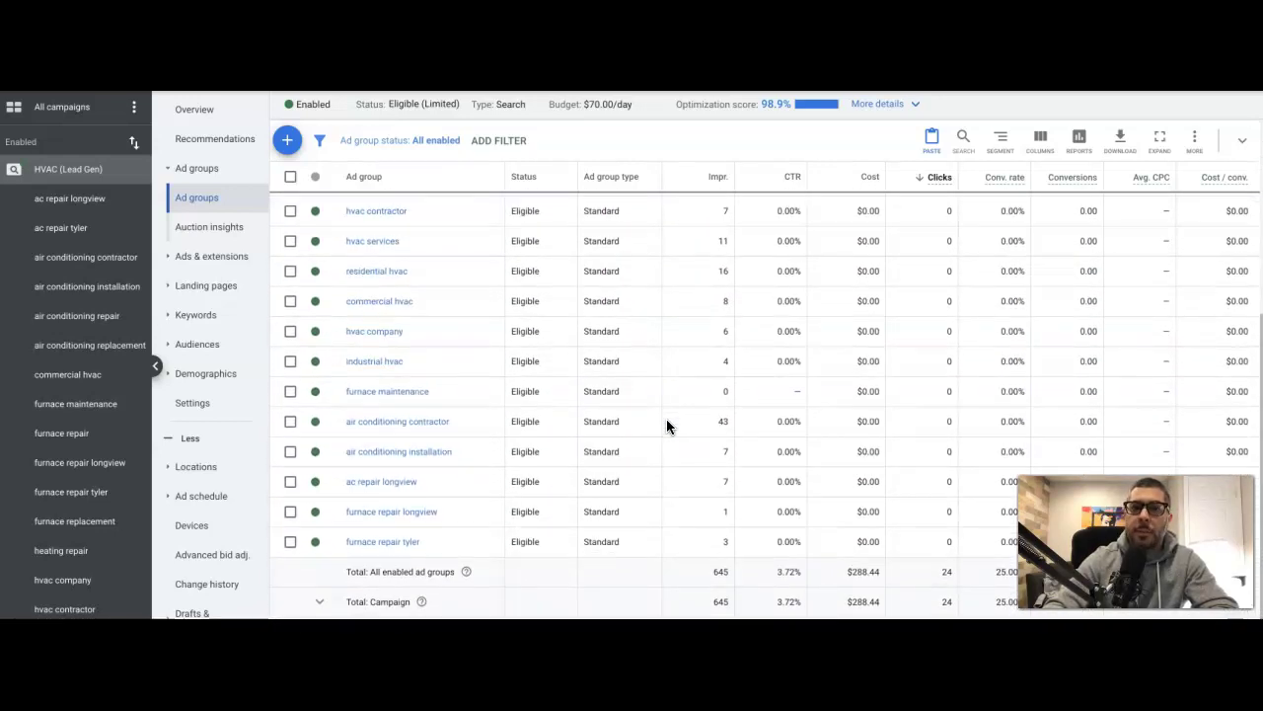
scroll(666, 425, "up", 7)
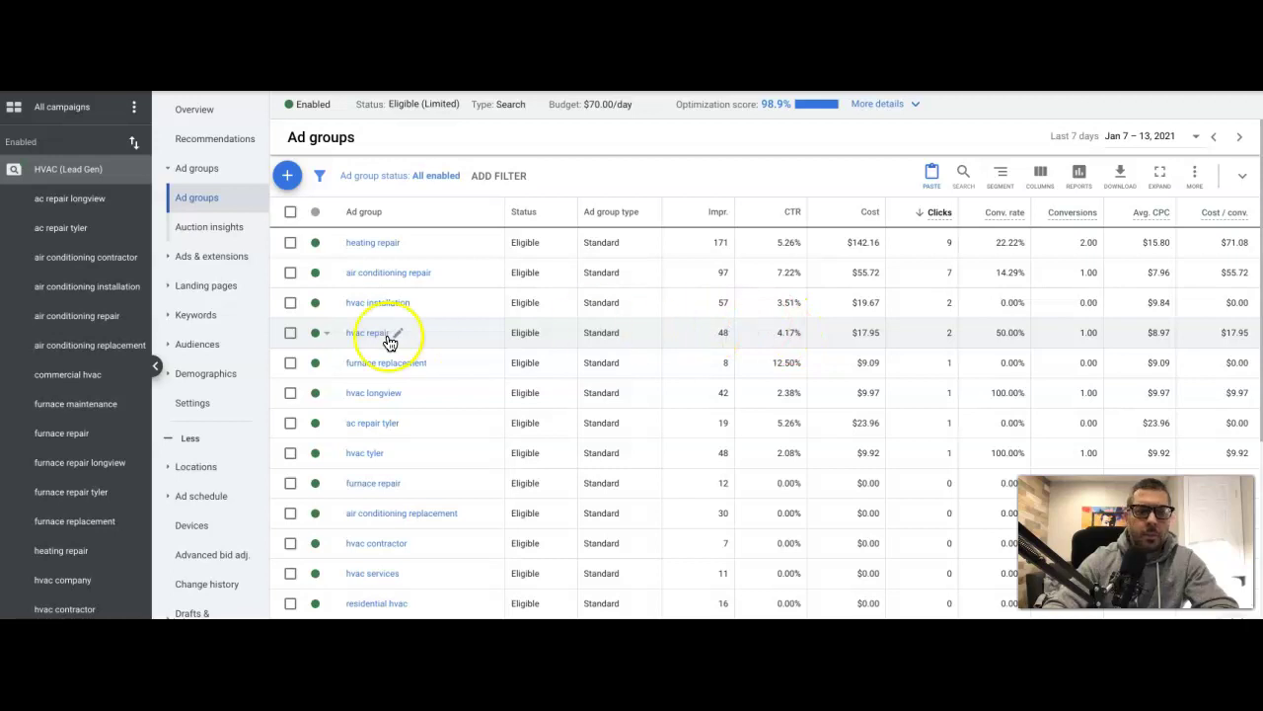
Show the campaign's device breakdown and examine the bid adjustments for mobile phones, computers and tablets
left_click(204, 526)
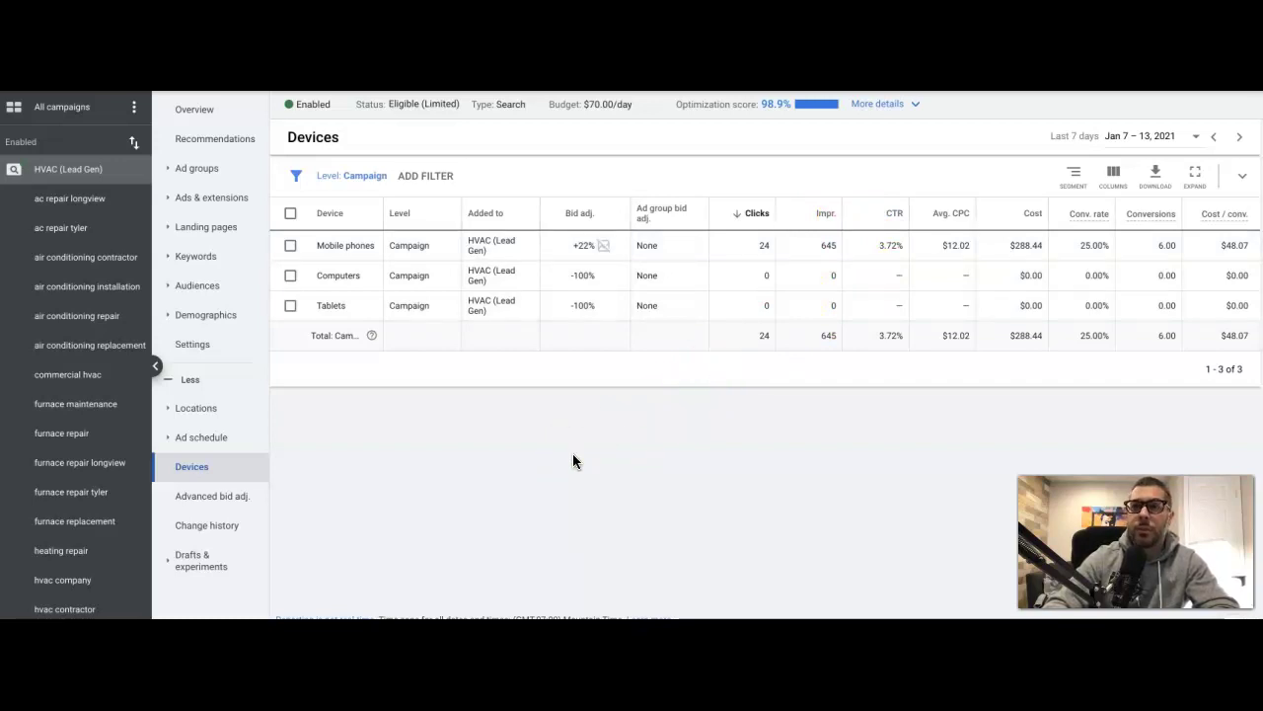
left_click(632, 457)
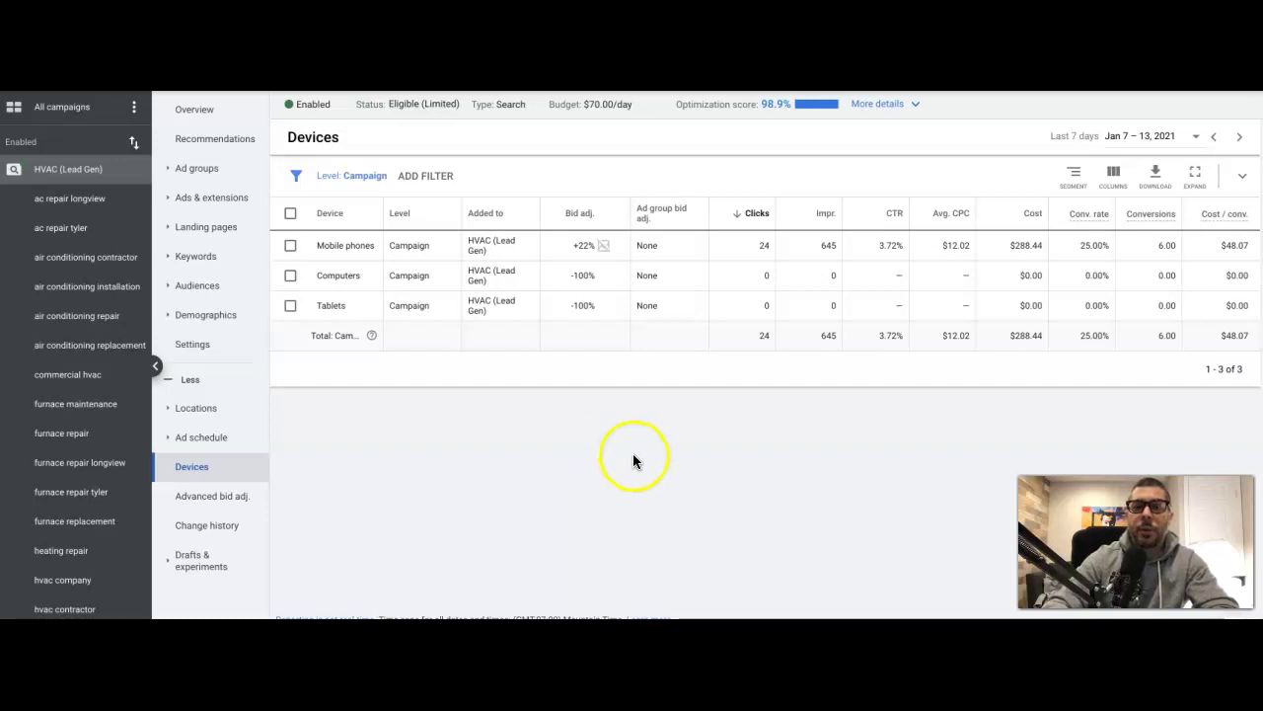